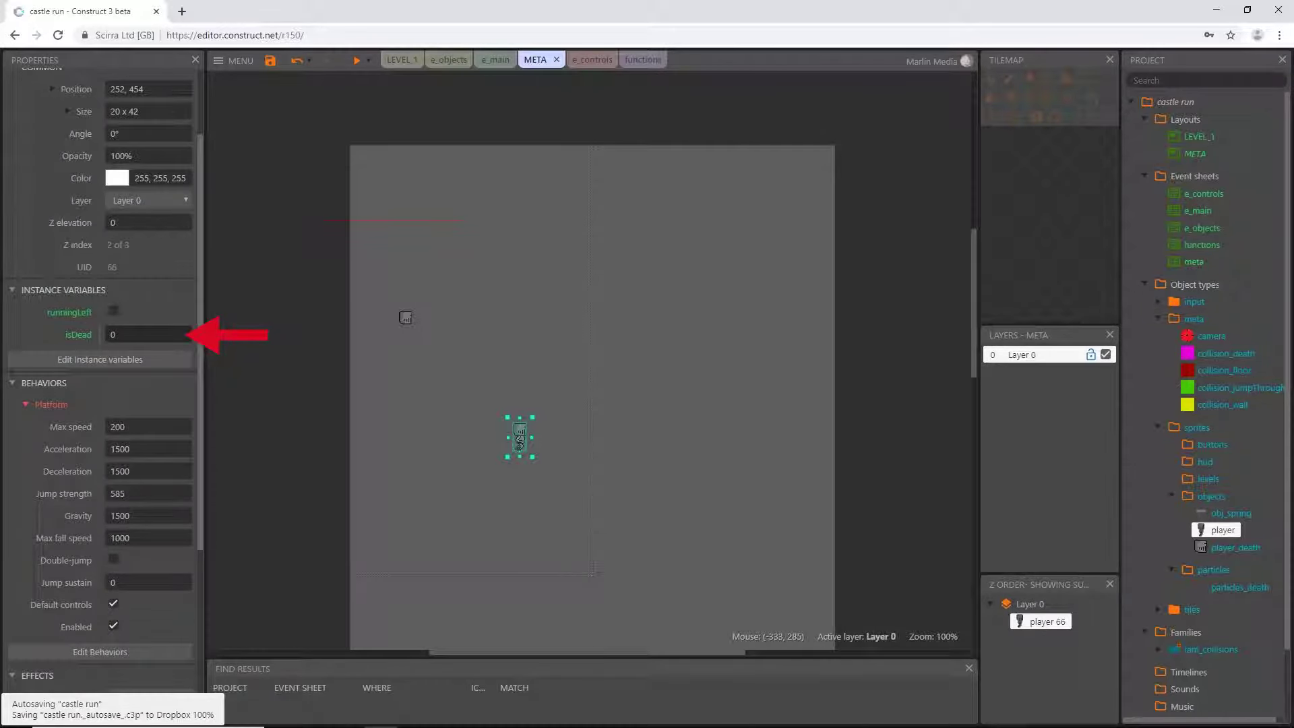
Step: Undo adding the player to the META layout and review the Player Death events in the e_controls event sheet
key("ctrl+z")
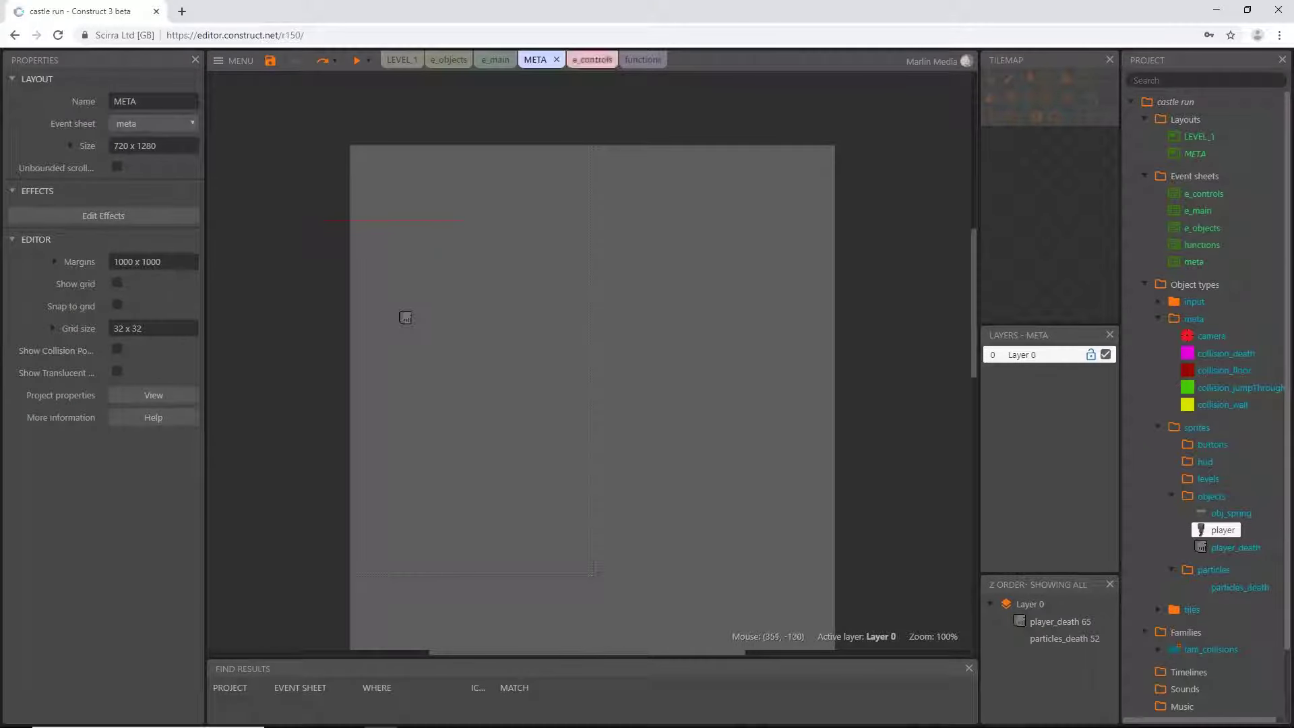
left_click(590, 59)
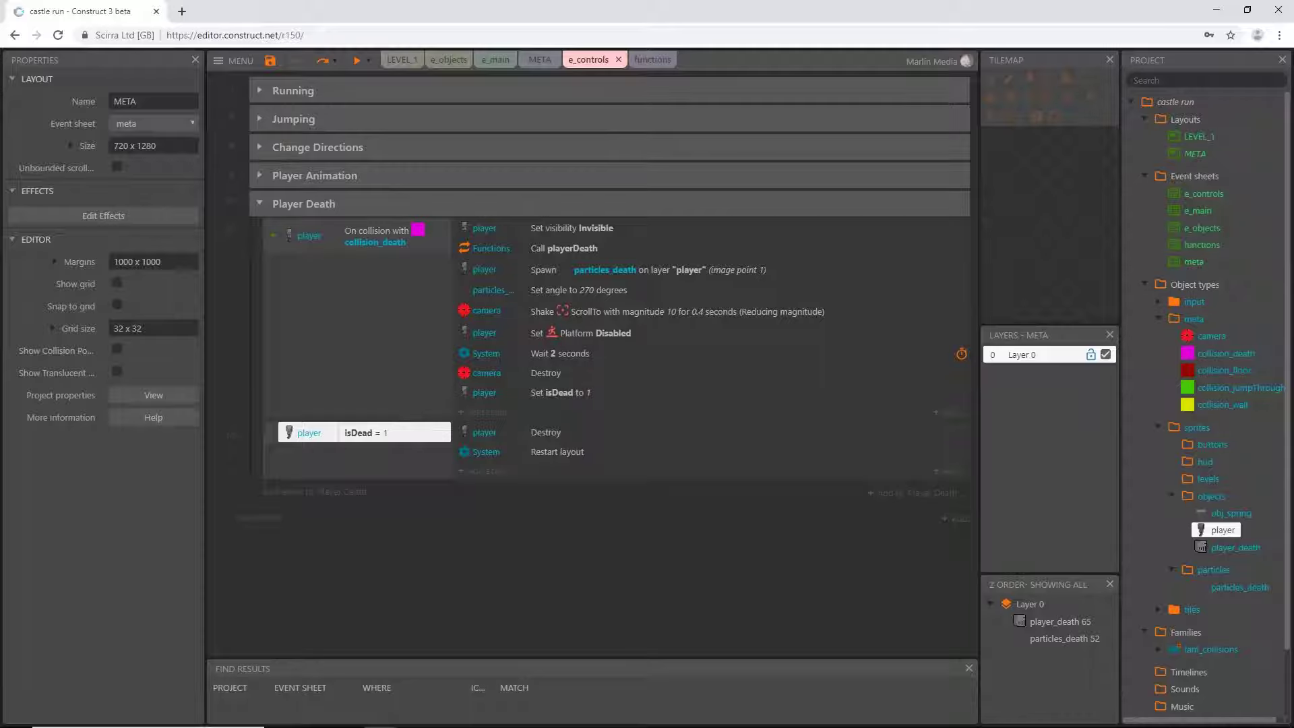
left_click(568, 433)
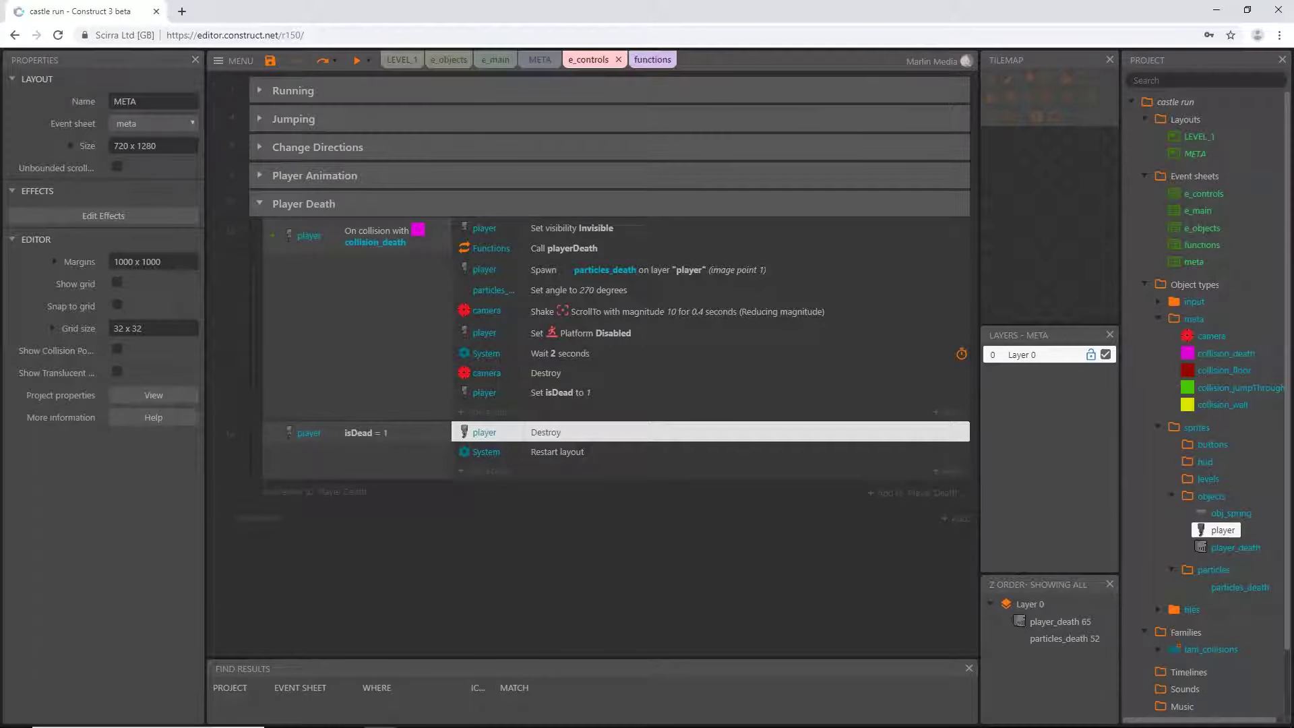
left_click(607, 392)
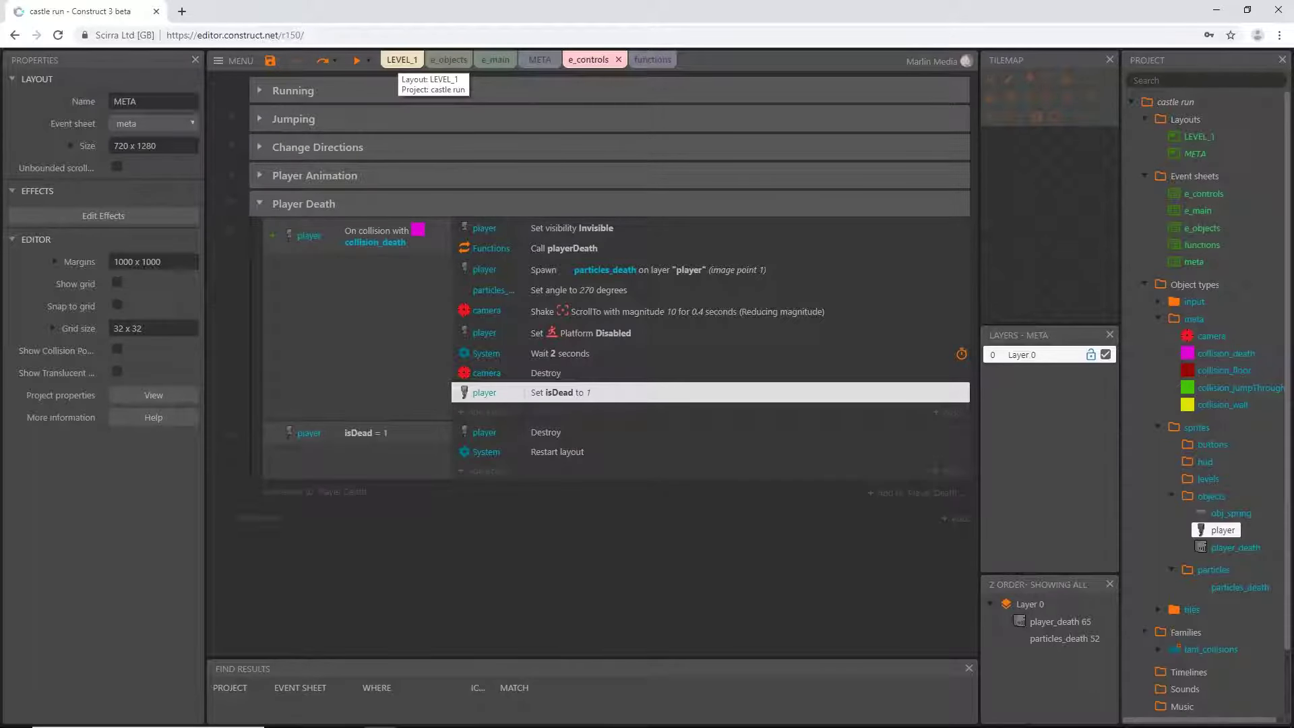
Step: Examine the player instance and its surroundings in the LEVEL_1 layout
left_click(403, 60)
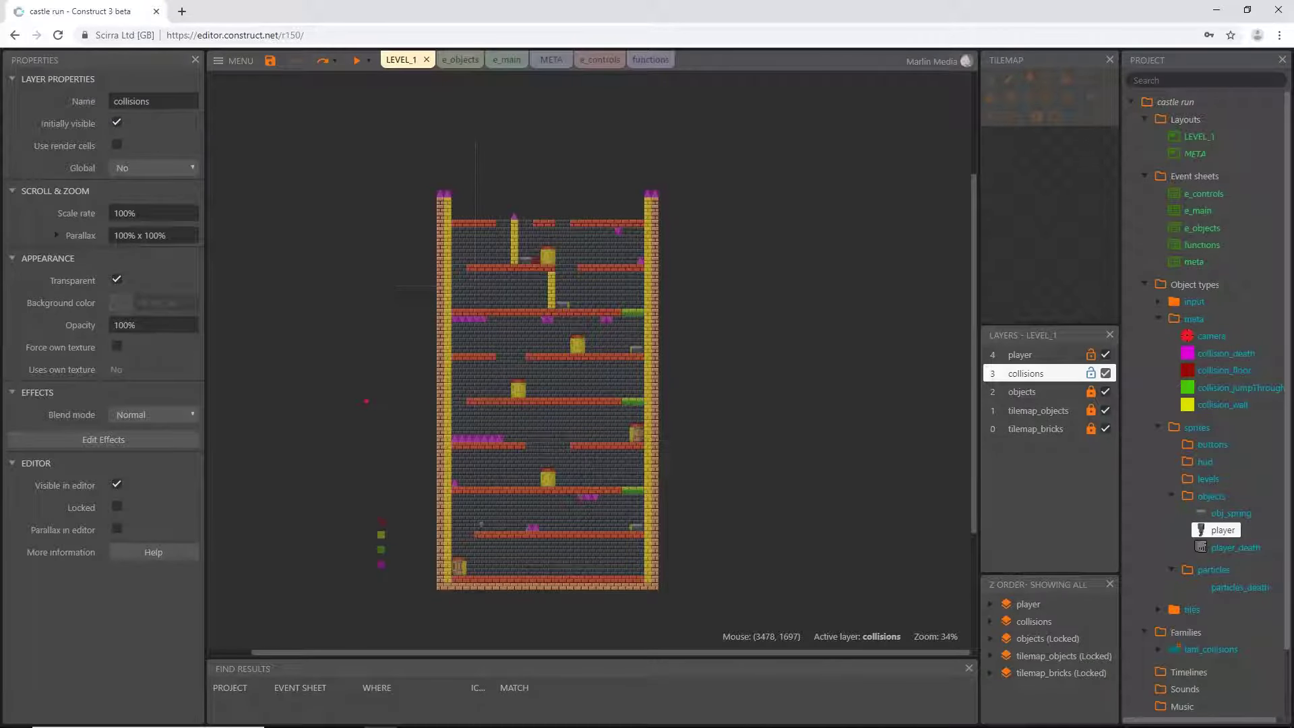
left_click(481, 525)
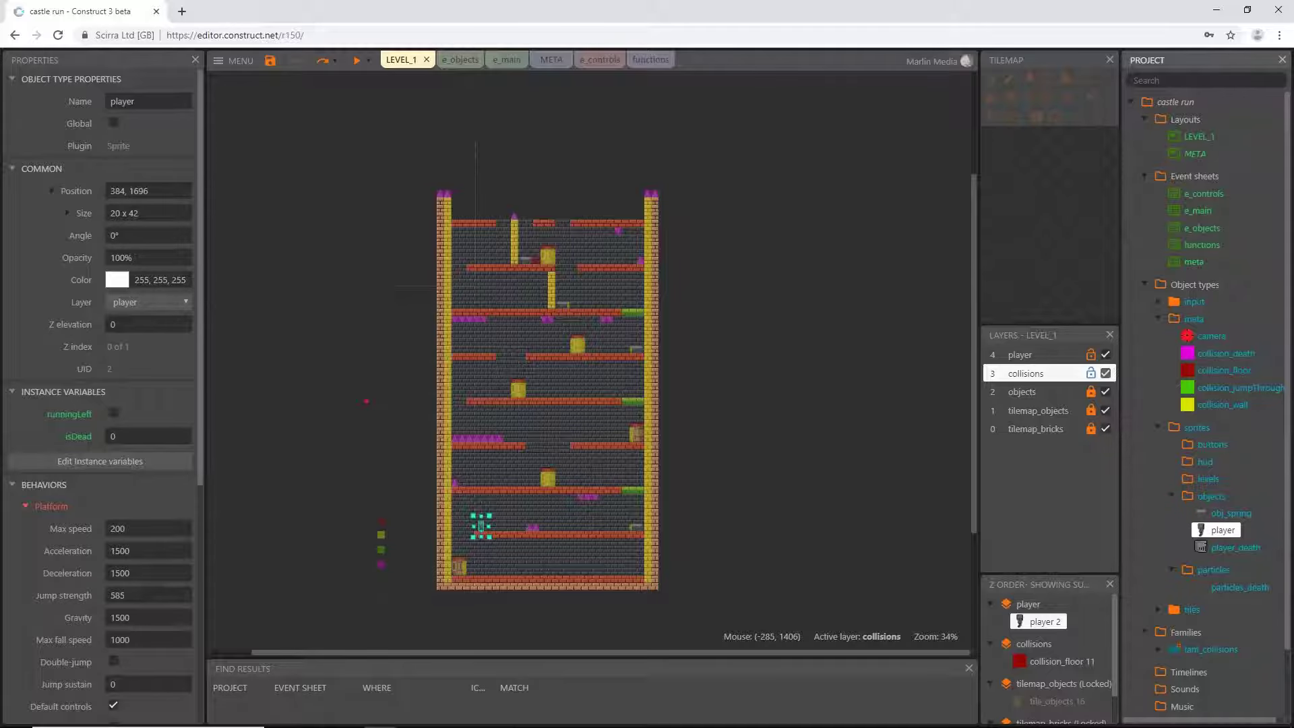
scroll(478, 526, "up", 5, "ctrl")
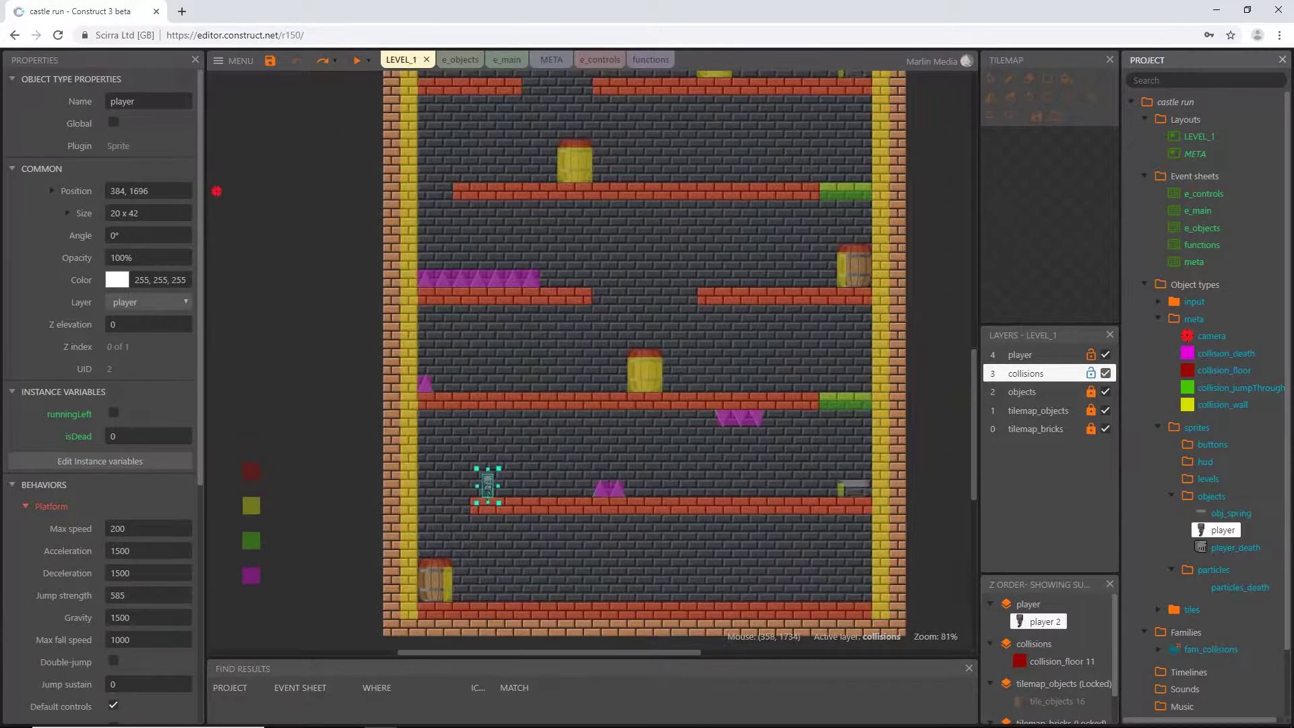
middle_click_drag(482, 589, 589, 514)
scroll(588, 514, "down", 1, "ctrl")
scroll(587, 511, "down", 4, "ctrl")
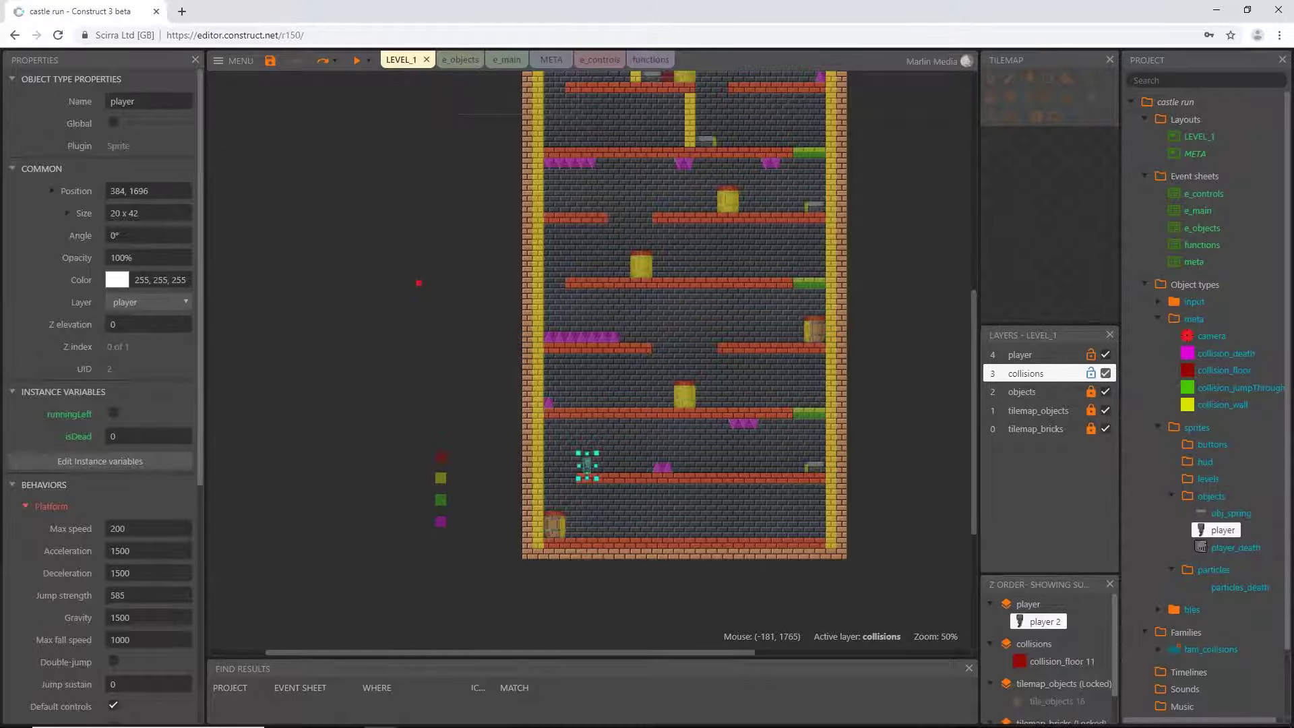
Step: Insert a new Sprite object outside the level in LEVEL_1, beside the coloured collision blocks
double_click(397, 499)
double_click(829, 323)
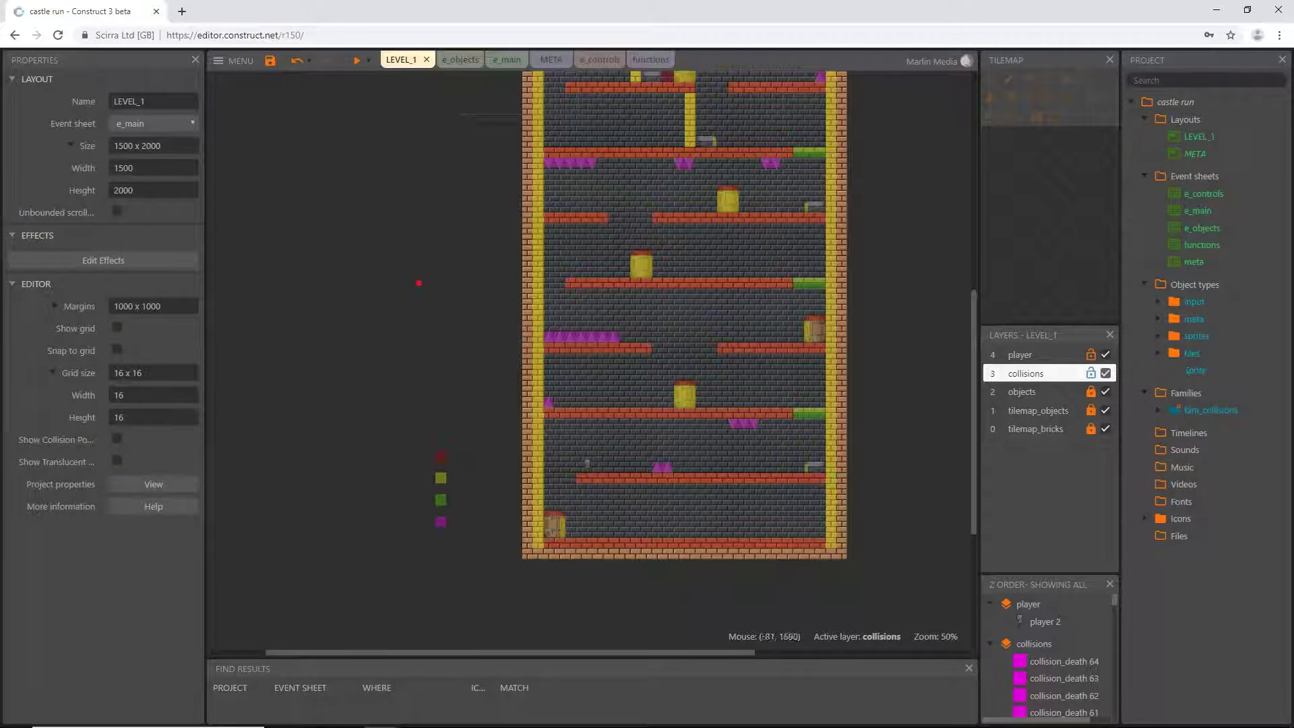
left_click(440, 483)
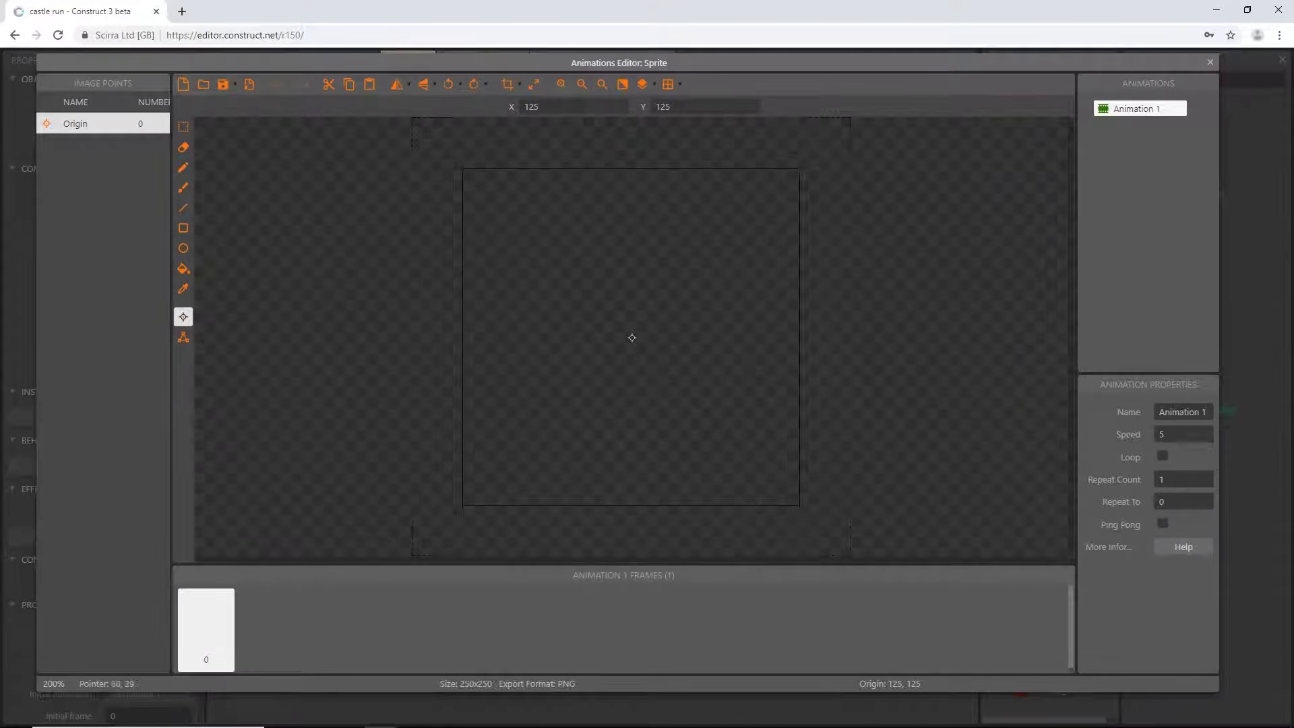
Step: Resize the new sprite's image canvas to 20 pixels wide and 42 pixels high
left_click(534, 84)
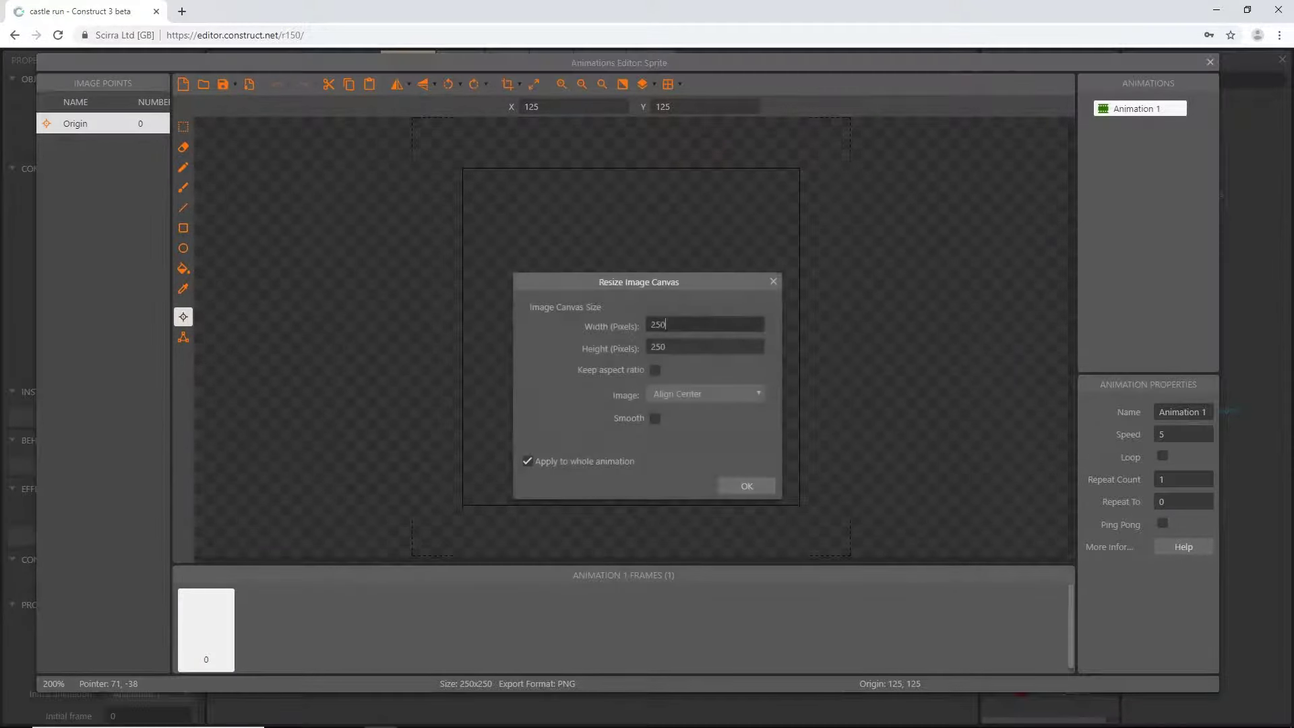
type("20")
key("Tab")
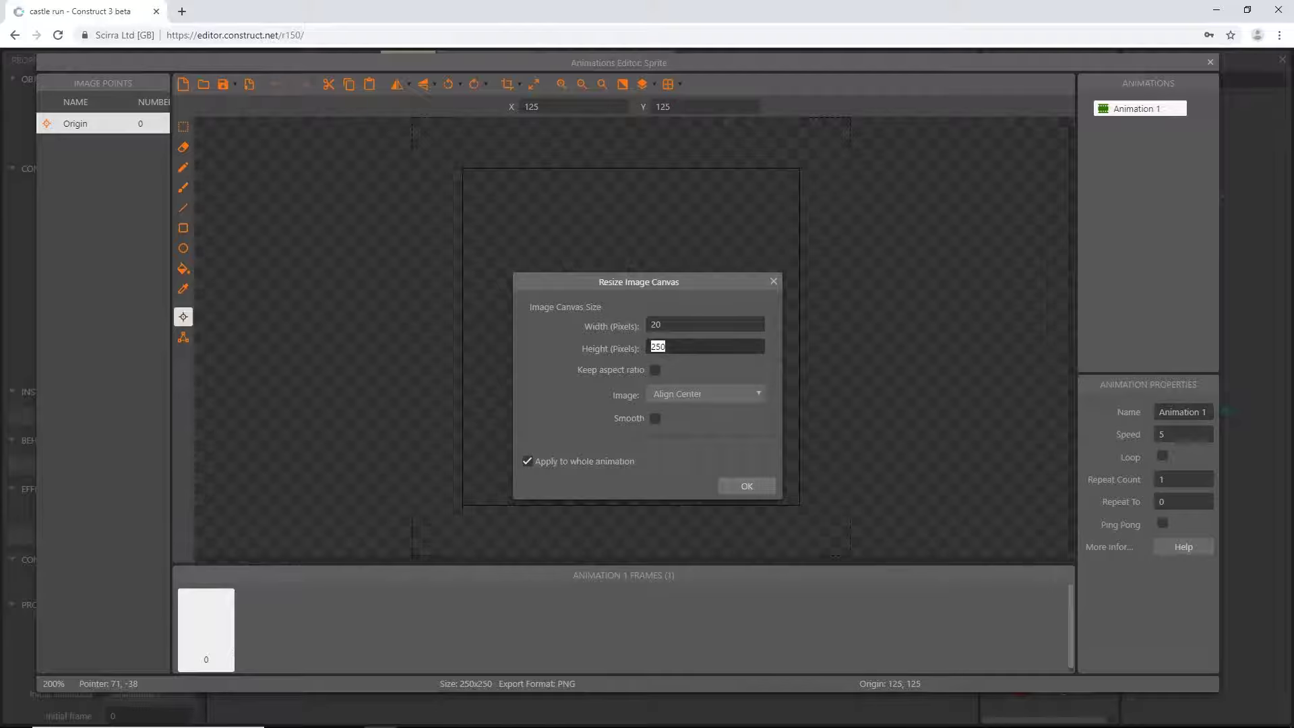
type("42")
key("Return")
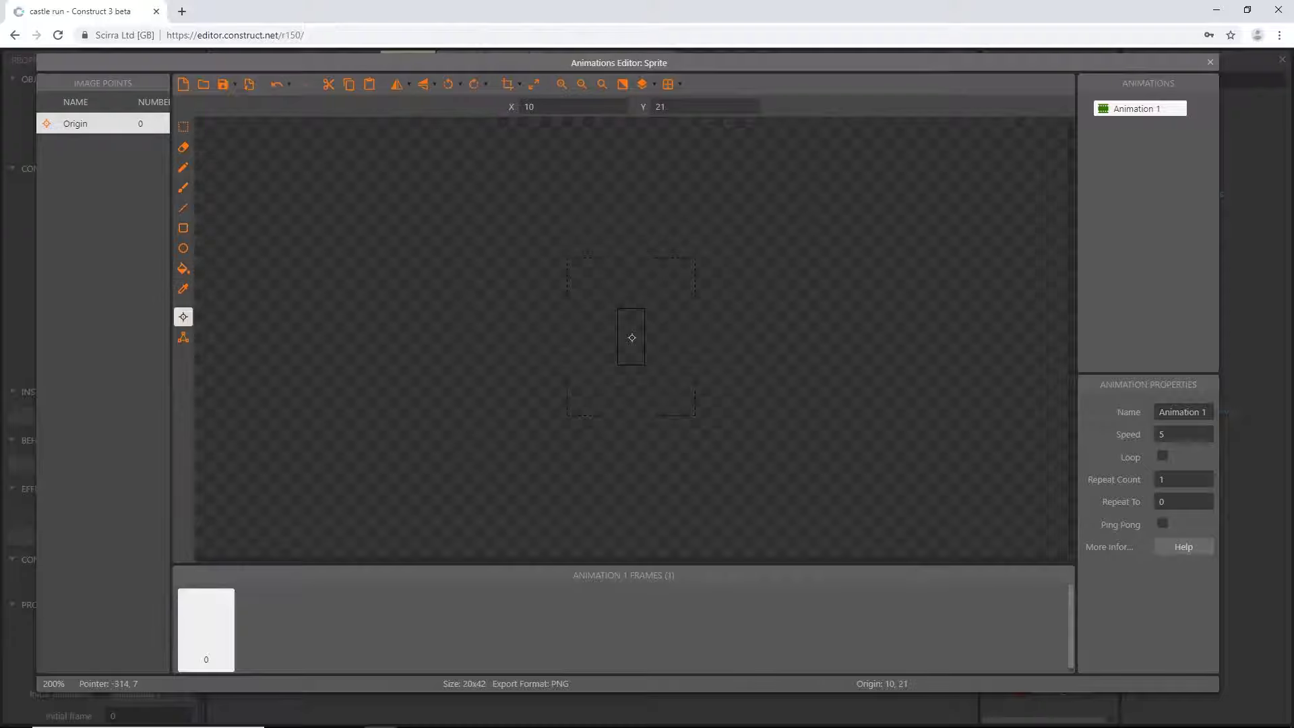
Step: Fill the sprite's image with blue (hue 216, saturation 66, luminance 43)
left_click(183, 269)
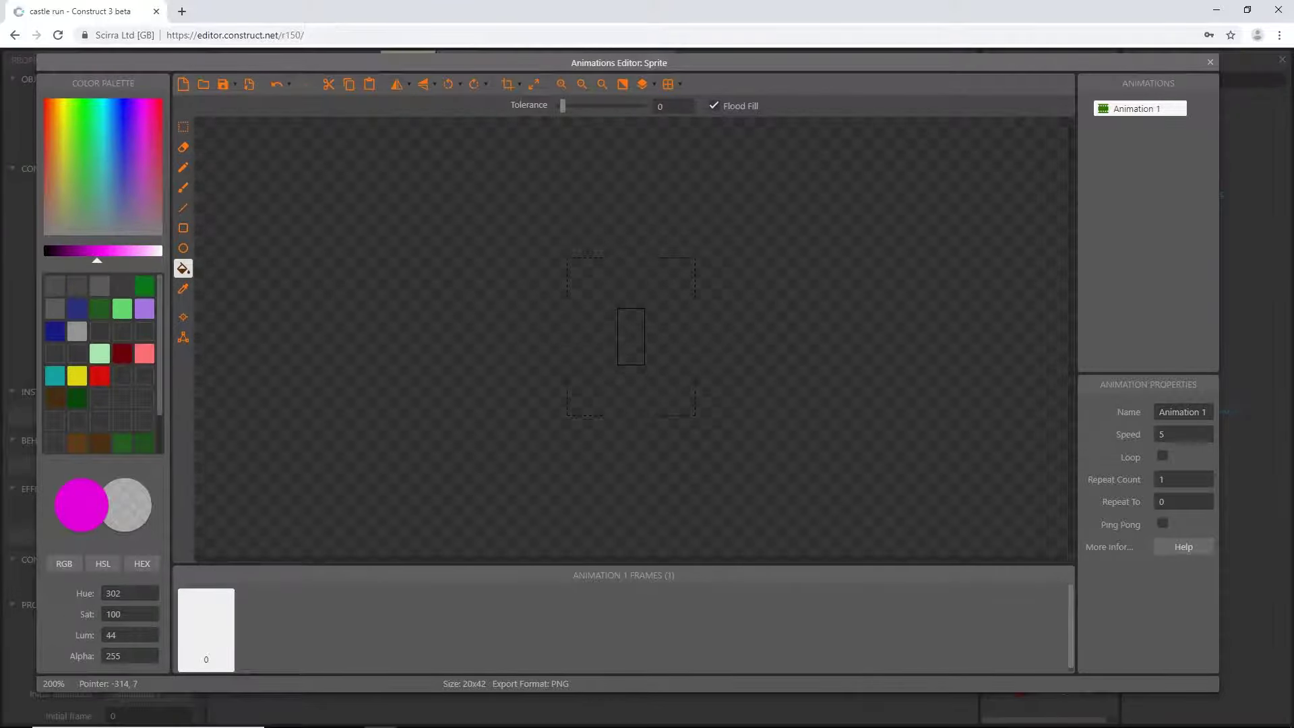
left_click(104, 147)
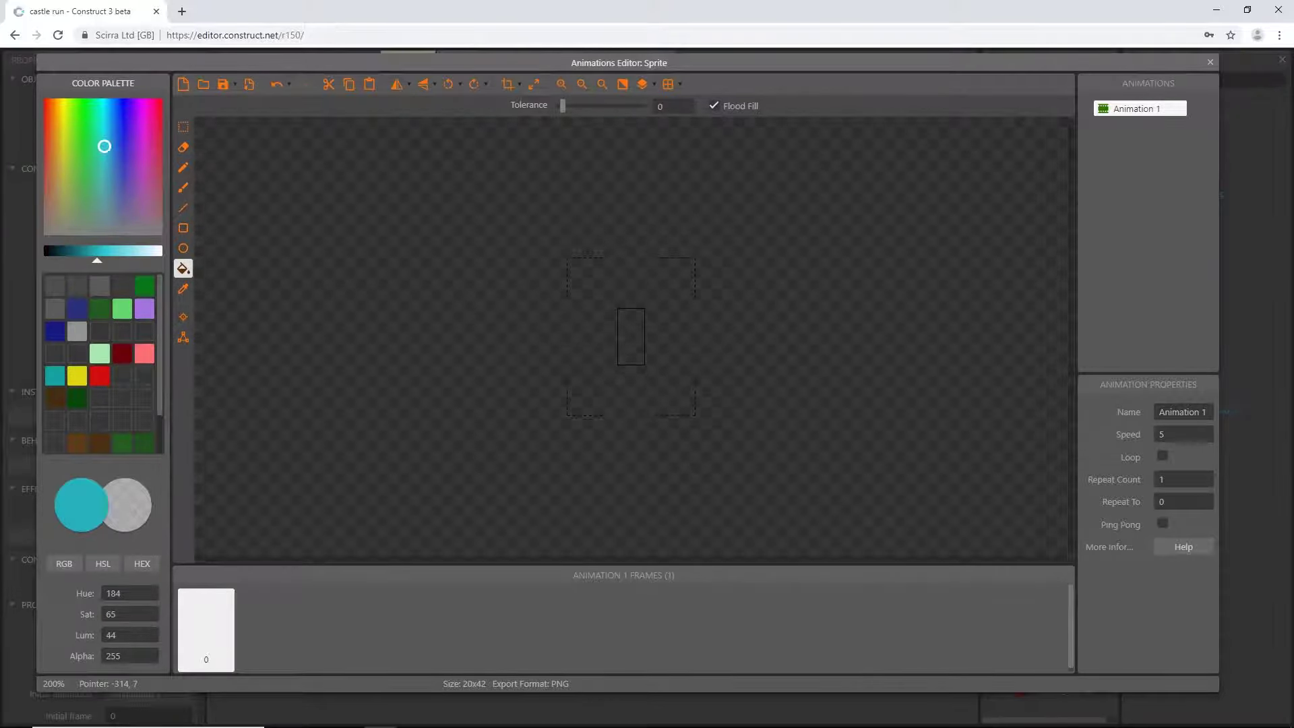
left_click(115, 145)
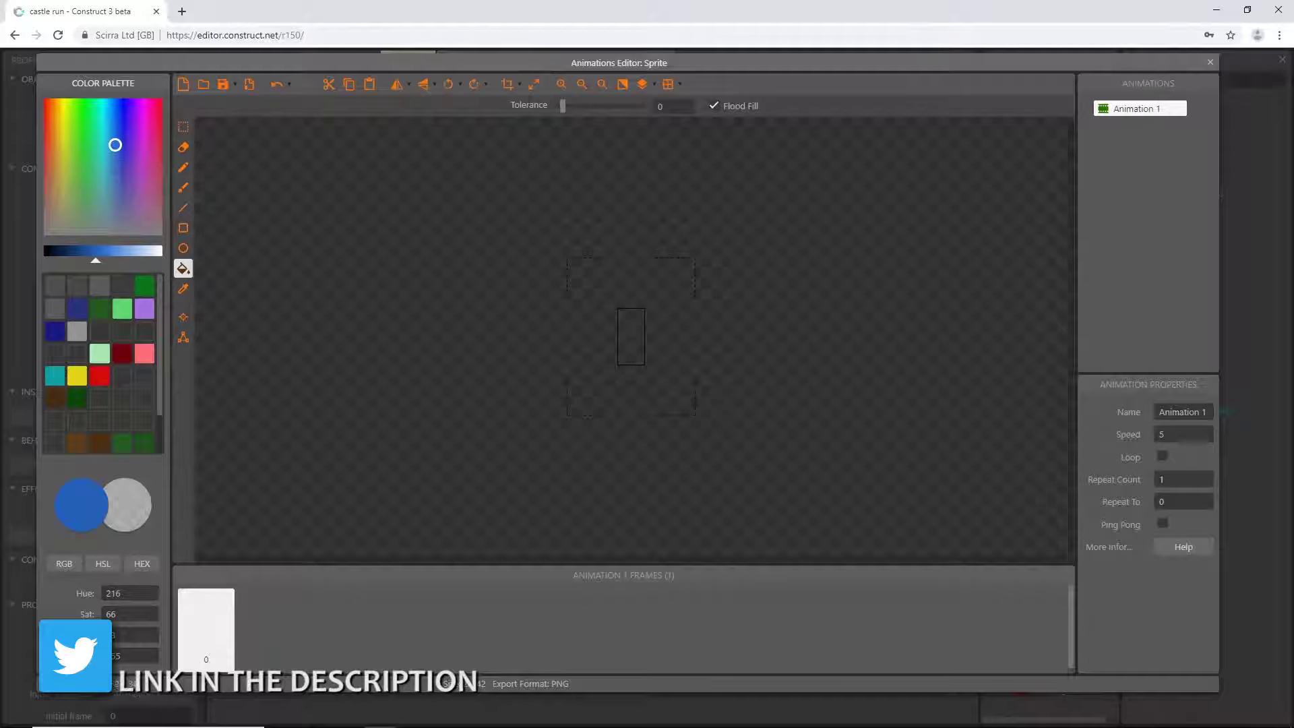
left_click(631, 337)
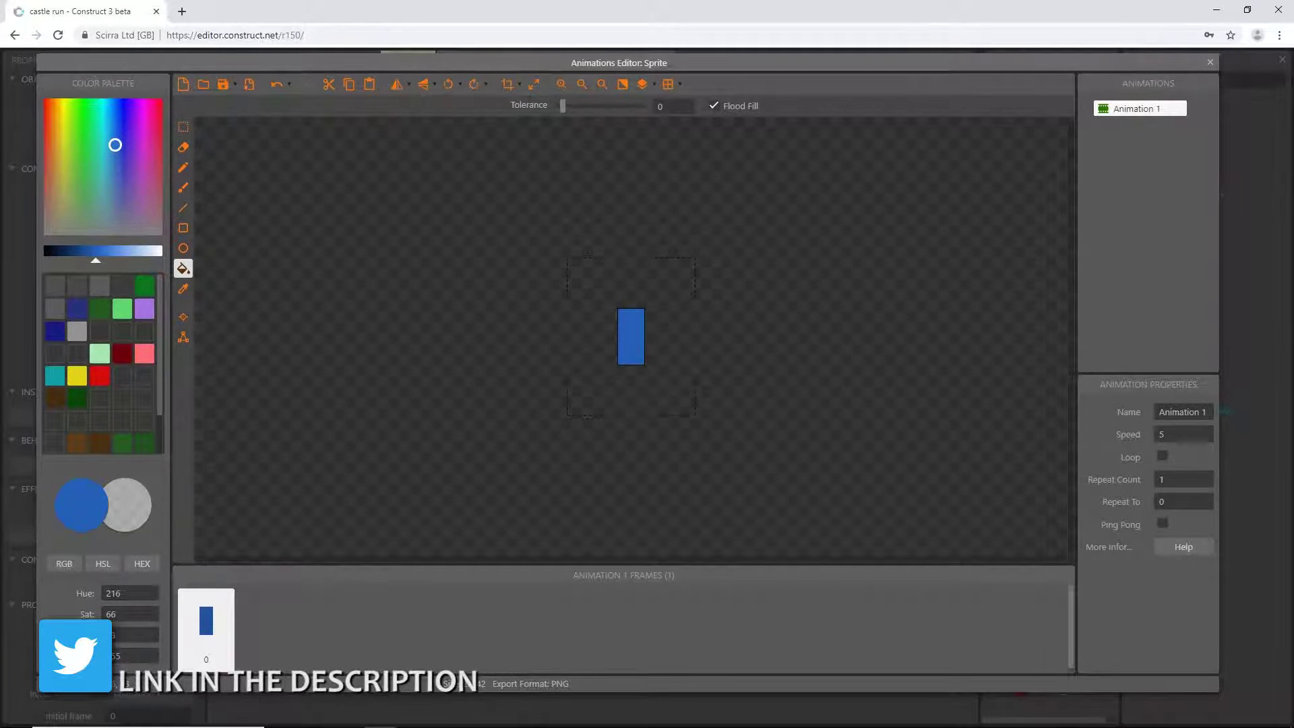
Step: Set the sprite's origin point to the bottom centre at 10, 42, check its collision polygon and close the animations editor
left_click(183, 317)
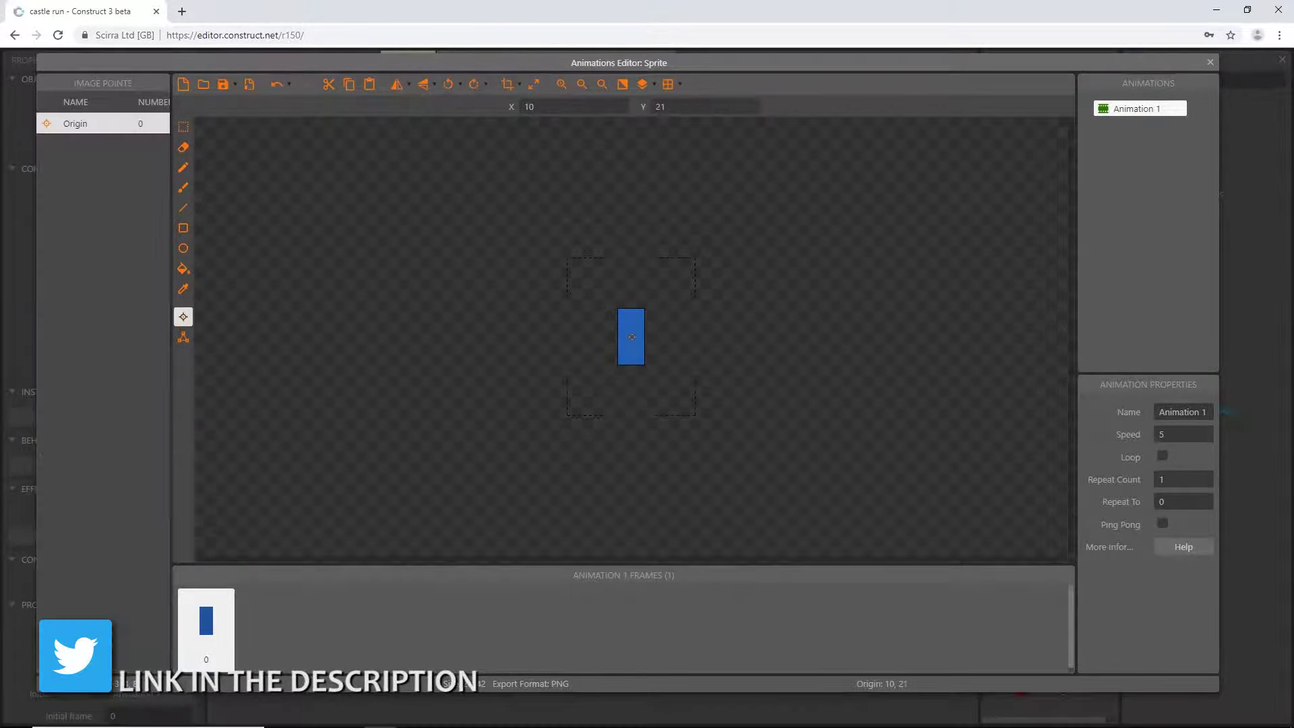
left_click(631, 366)
scroll(632, 365, "up", 4)
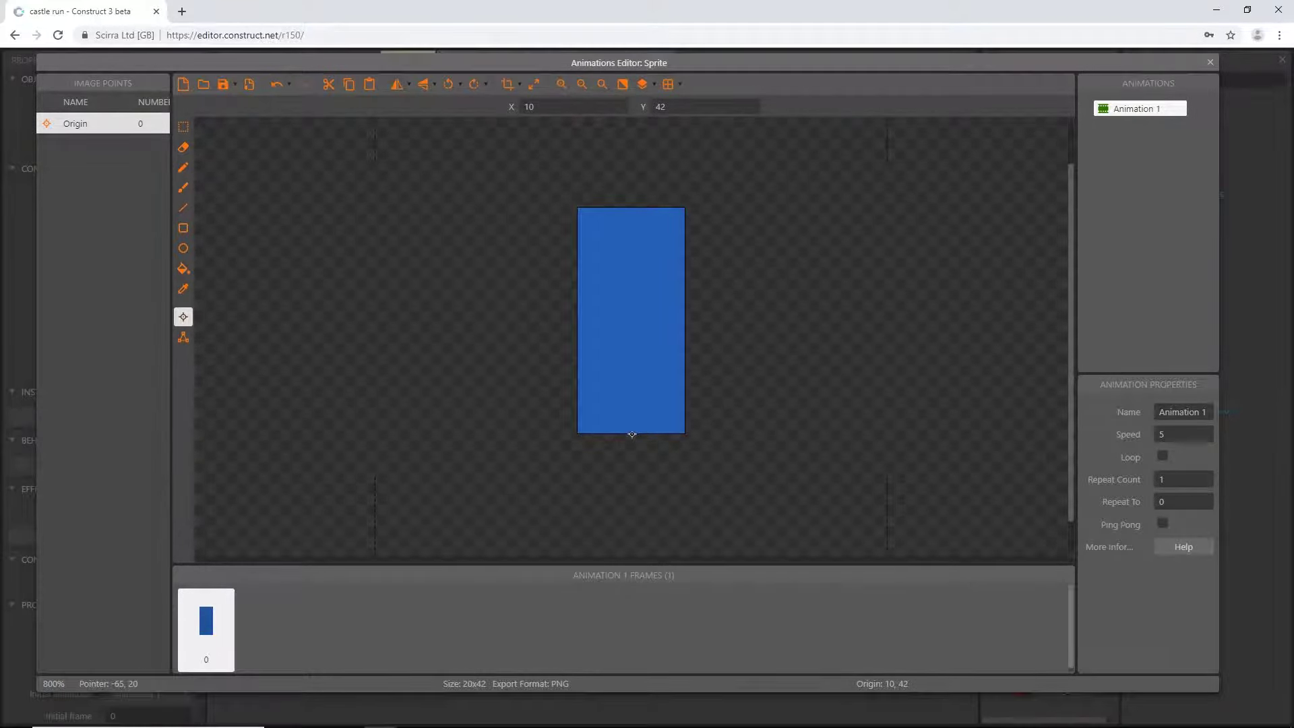
left_click(183, 338)
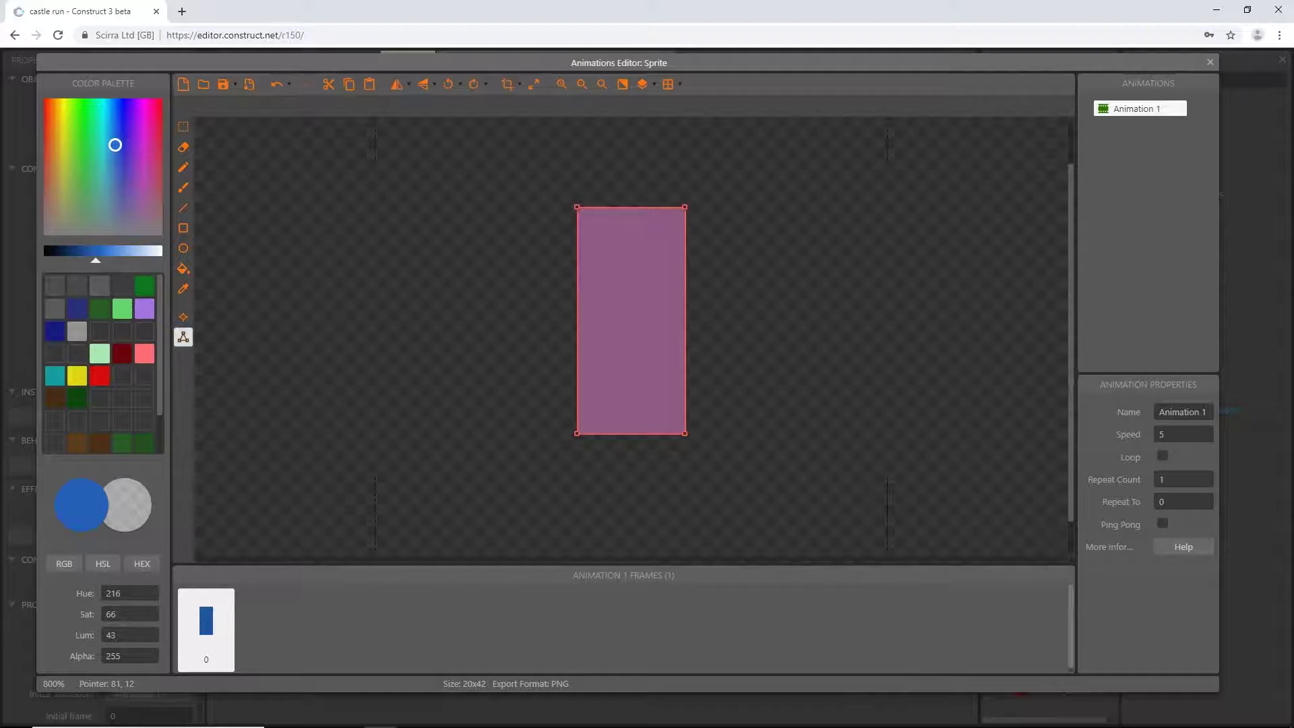
left_click(1210, 62)
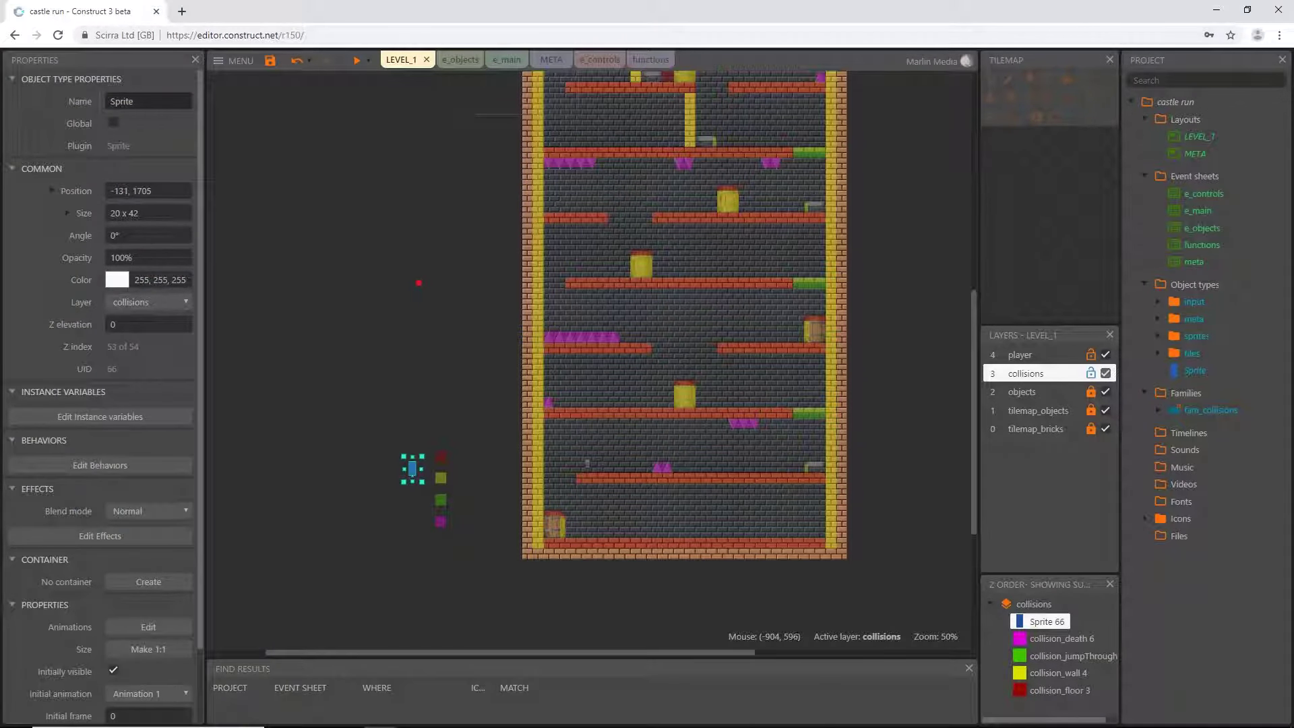
Step: Rename the new blue sprite object as spawnPlayer
left_click(152, 101)
type("spaw")
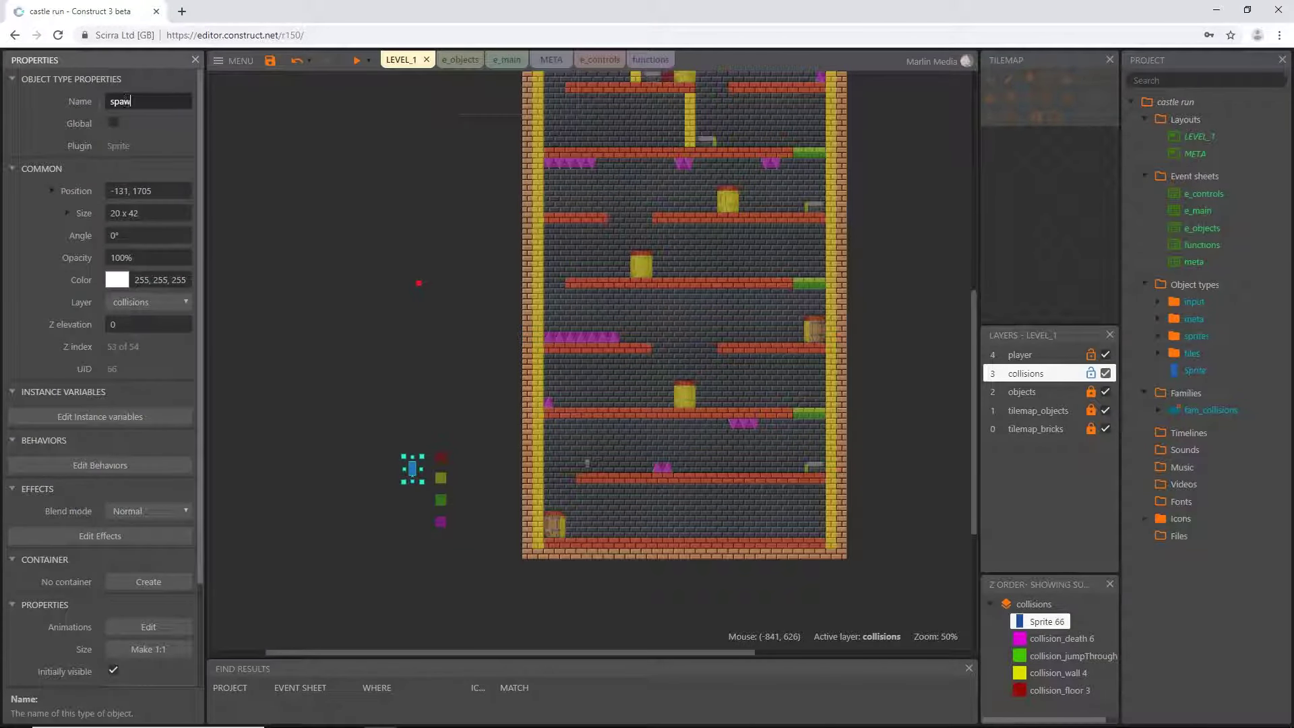
type("nPlayer")
key("Return")
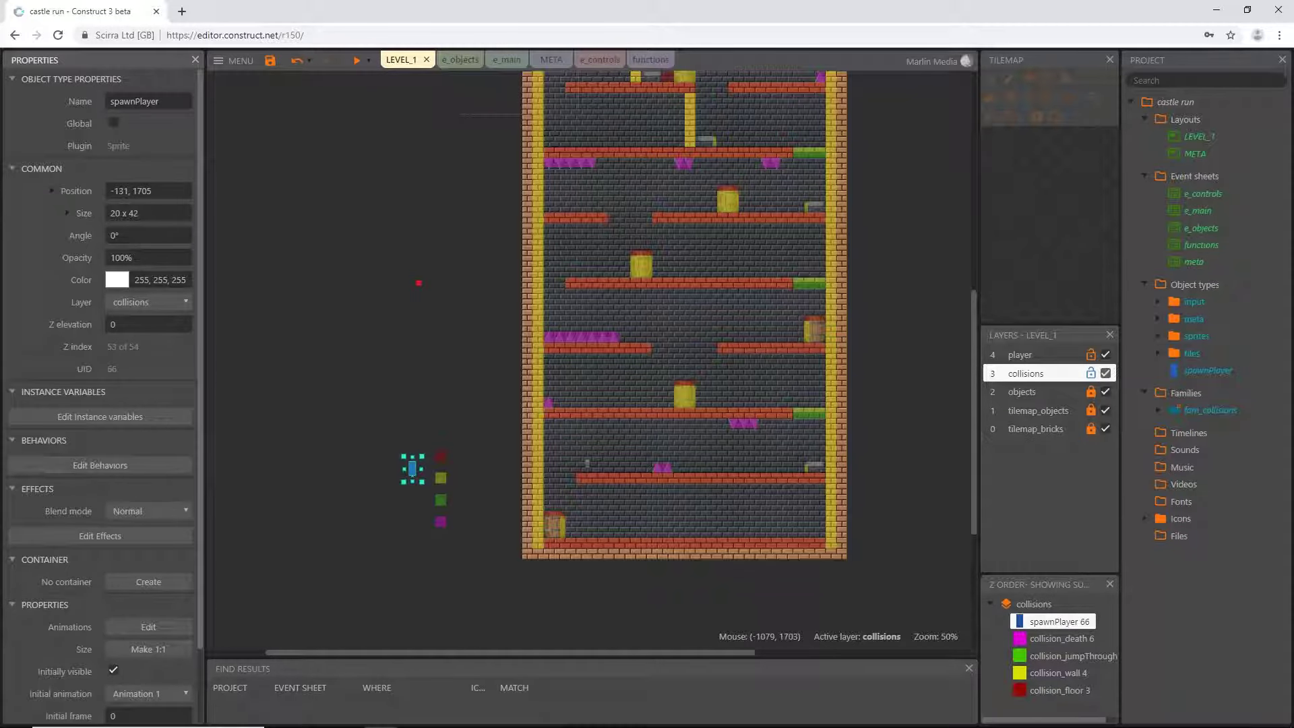
Step: Drag the player instance out of the level and delete it from the LEVEL_1 layout
scroll(533, 519, "up", 5, "ctrl")
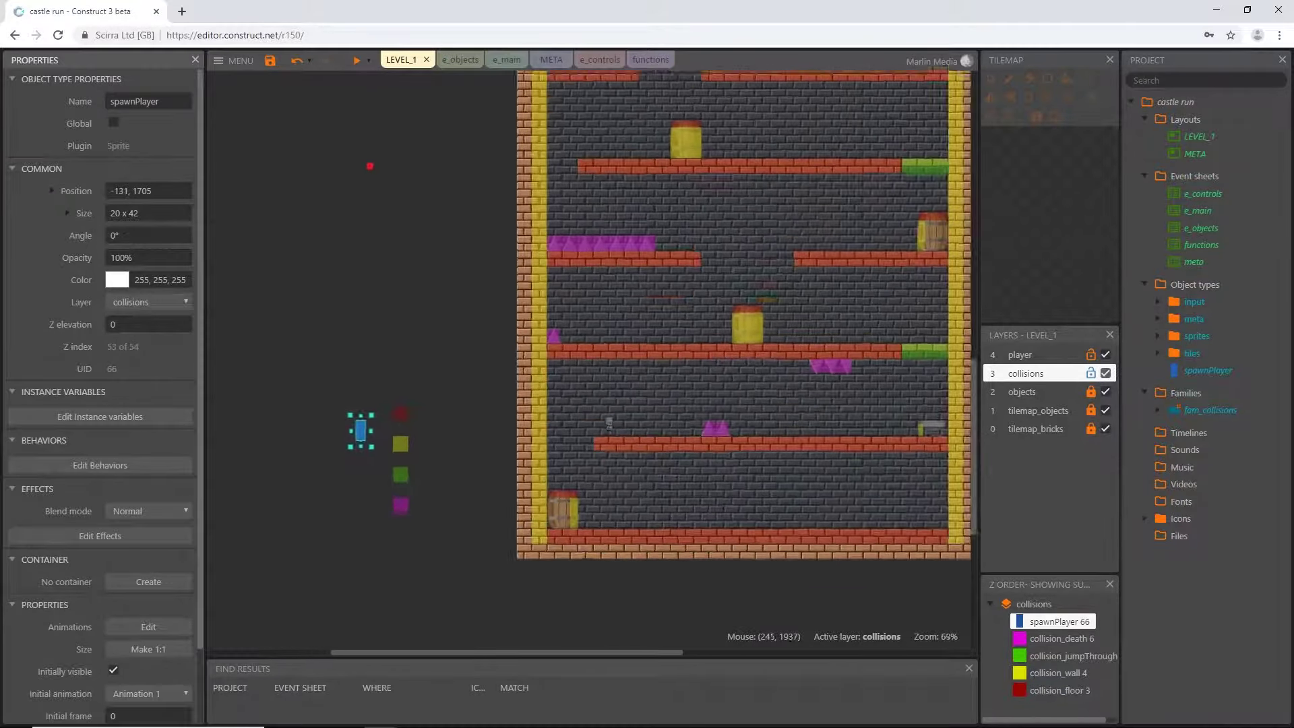
scroll(532, 535, "up", 2, "ctrl")
left_click(651, 351)
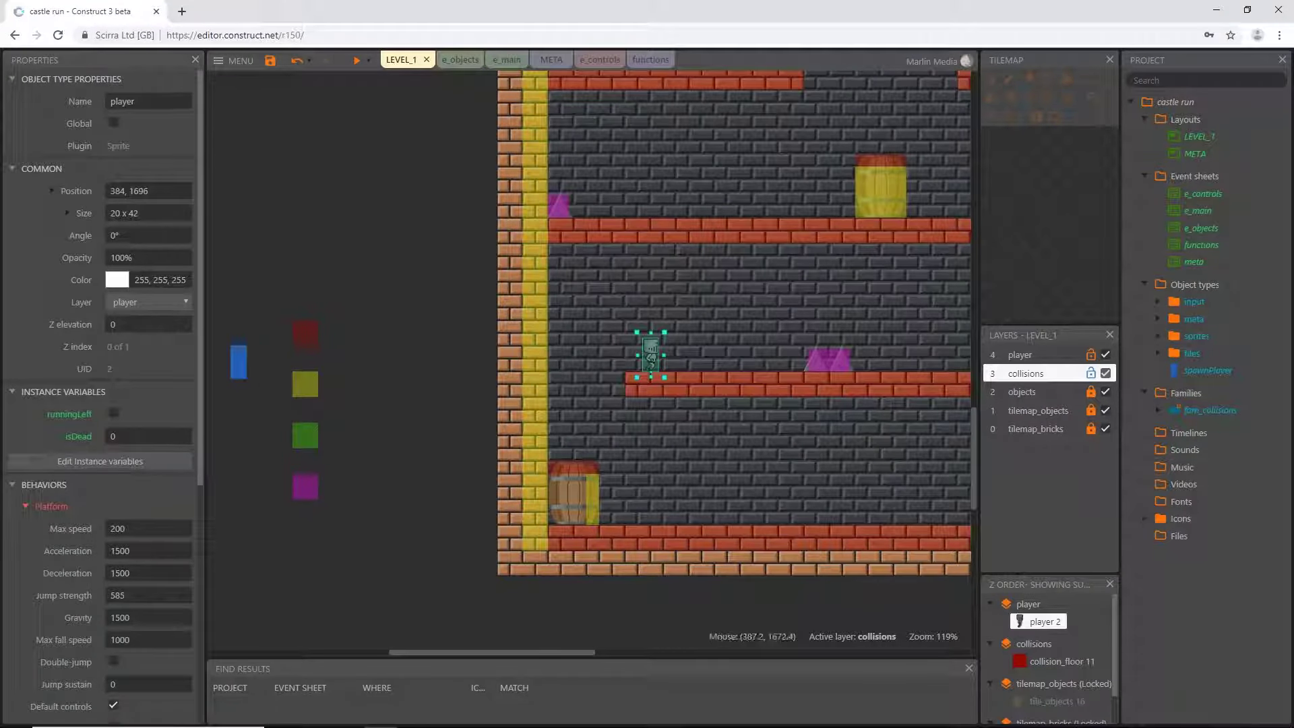
left_click_drag(652, 355, 396, 315)
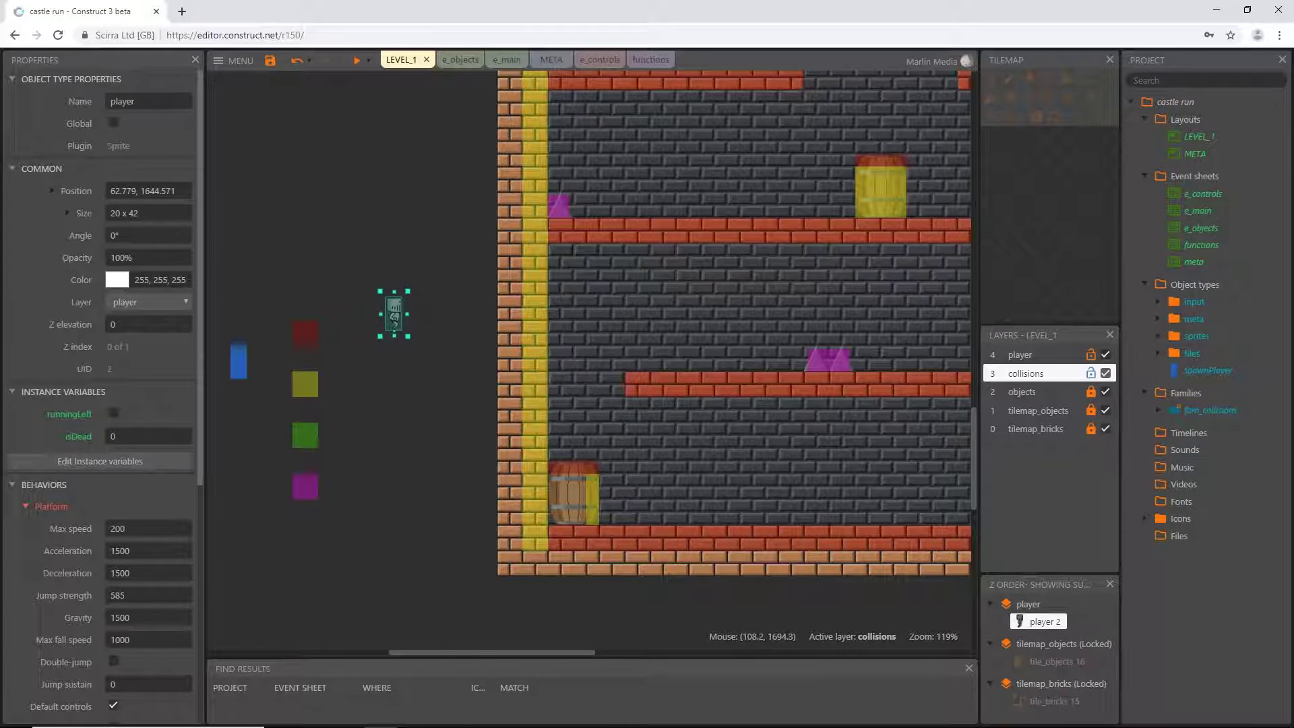
key("Delete")
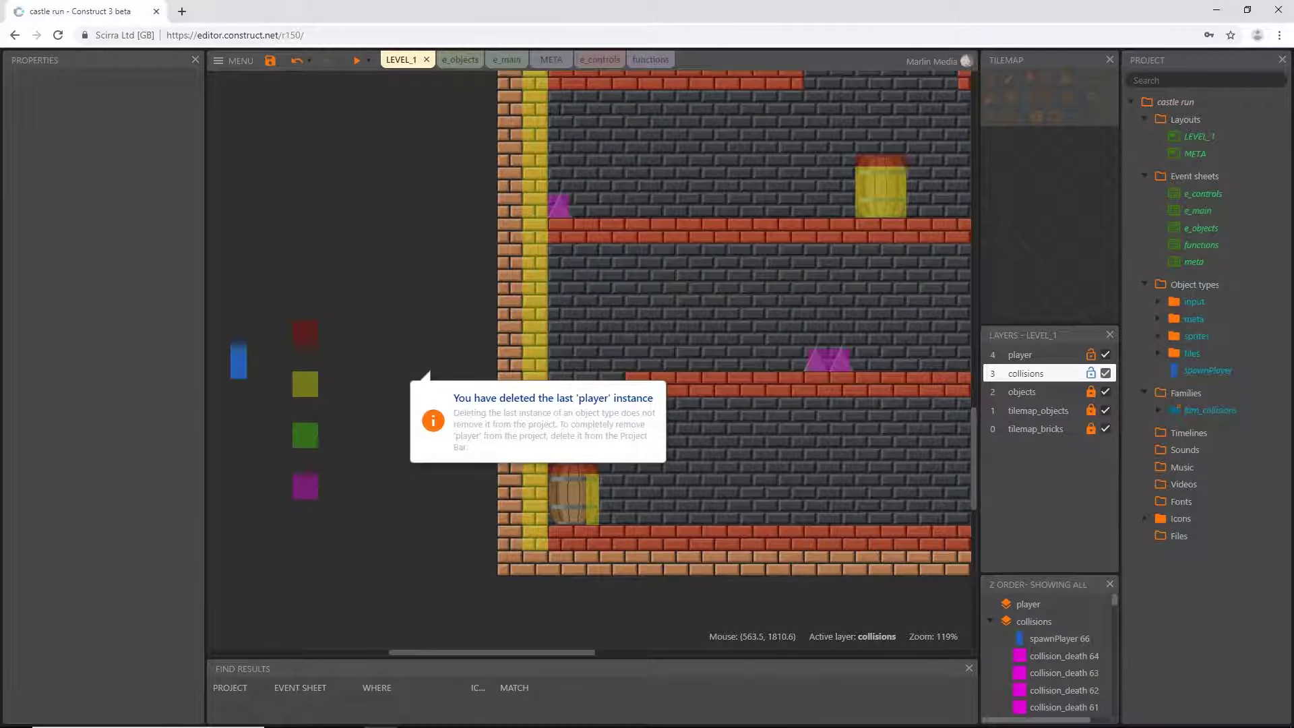
Step: Move the spawnPlayer sprite into the level, just above the lowest floor
scroll(686, 488, "down", 3, "ctrl")
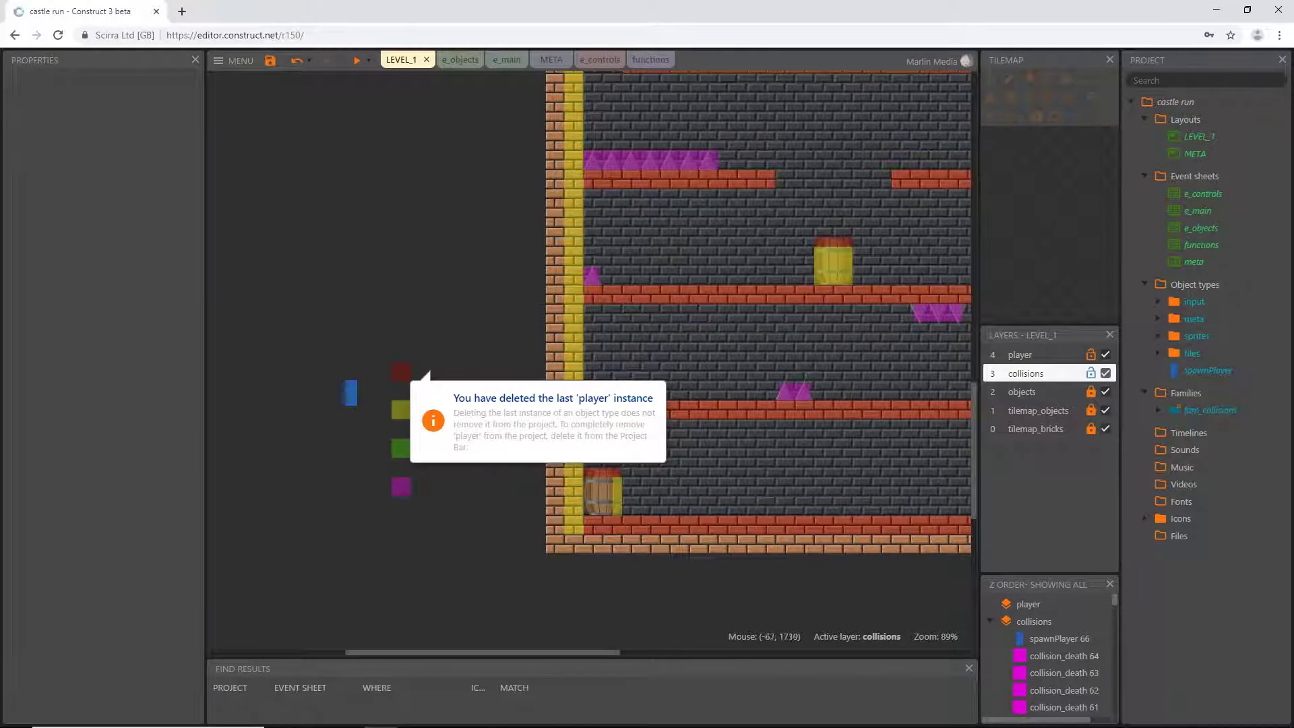
left_click(352, 391)
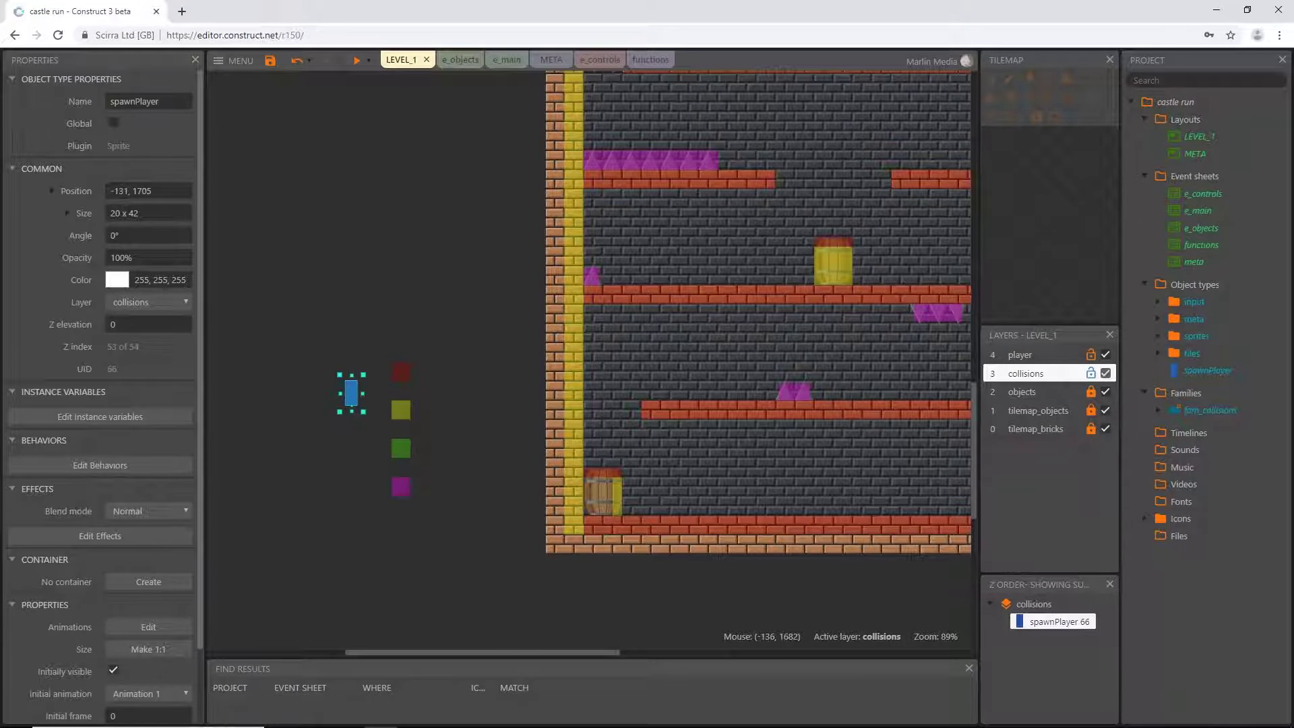
left_click_drag(351, 393, 819, 486)
left_click(483, 453)
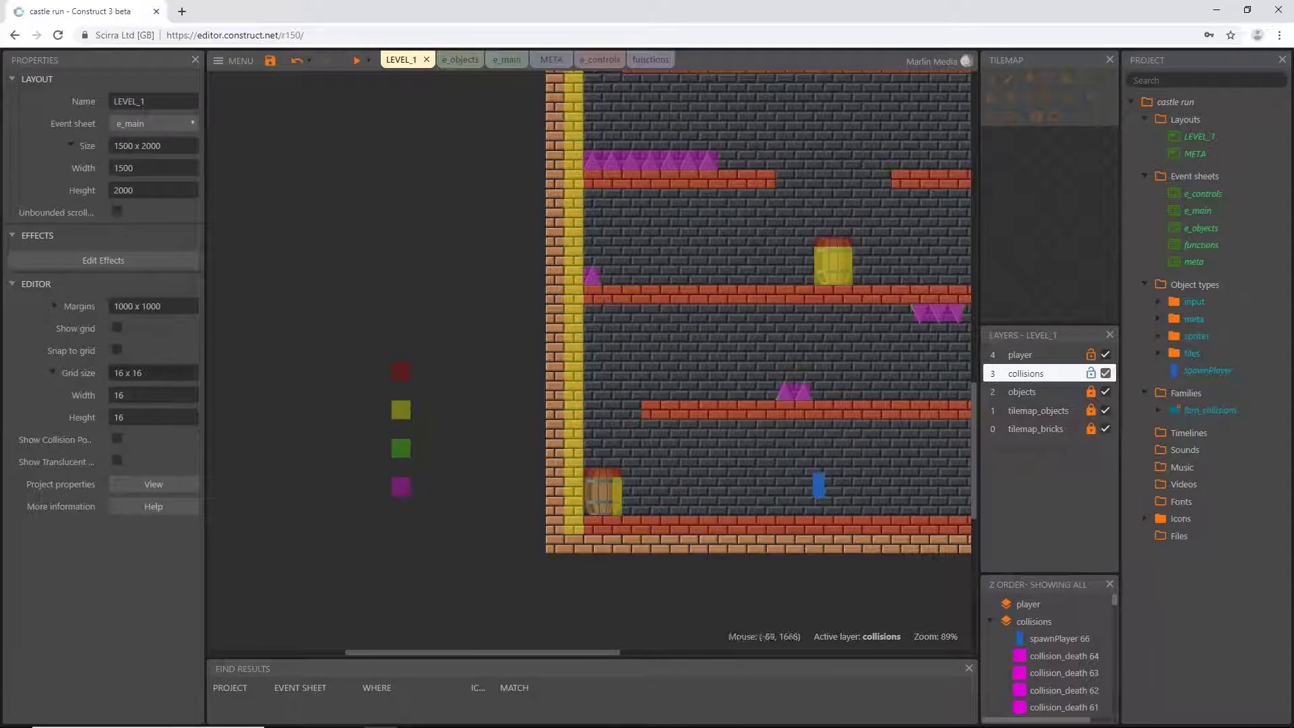
Step: Enable Snap to grid for LEVEL_1 and place spawnPlayer on the lowest floor at 944, 1888
left_click(117, 350)
middle_click_drag(753, 491, 347, 368)
left_click_drag(412, 362, 593, 376)
scroll(414, 447, "down", 2, "ctrl")
middle_click_drag(562, 395, 671, 479)
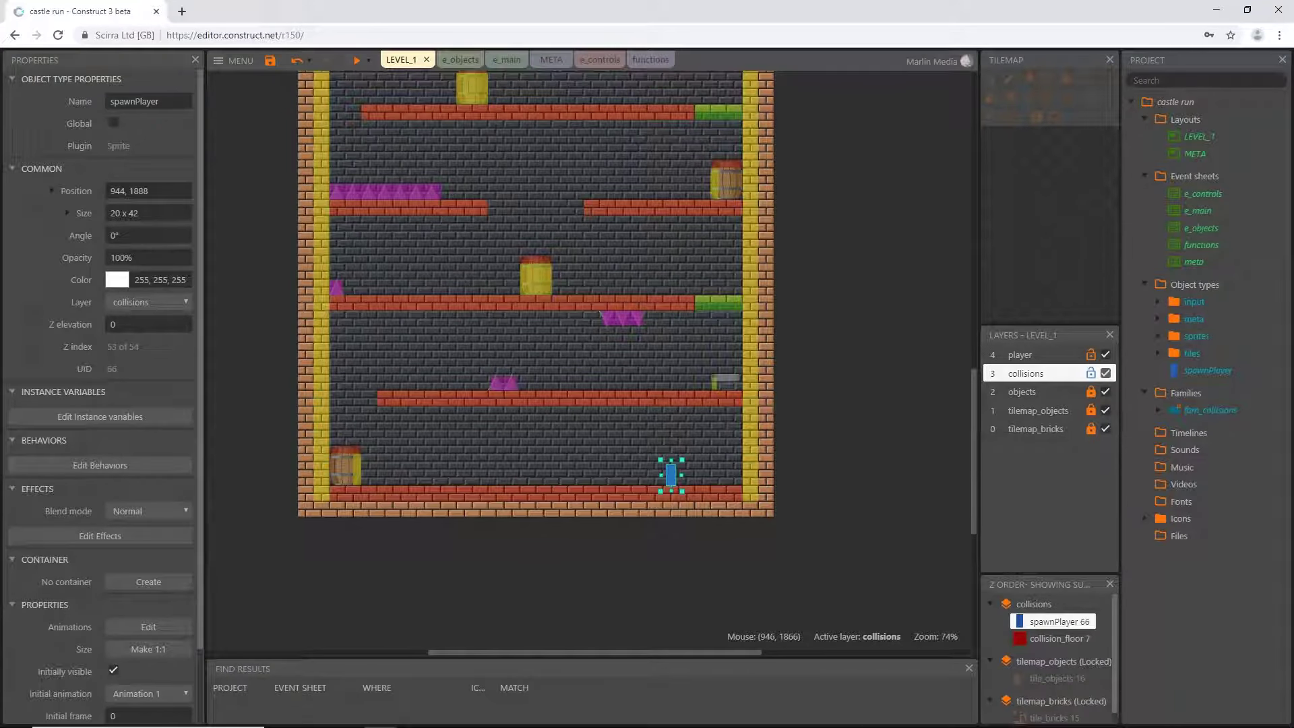
Step: Set the spawnPlayer sprite's opacity to 50% and deselect it
scroll(672, 481, "down", 8, "ctrl")
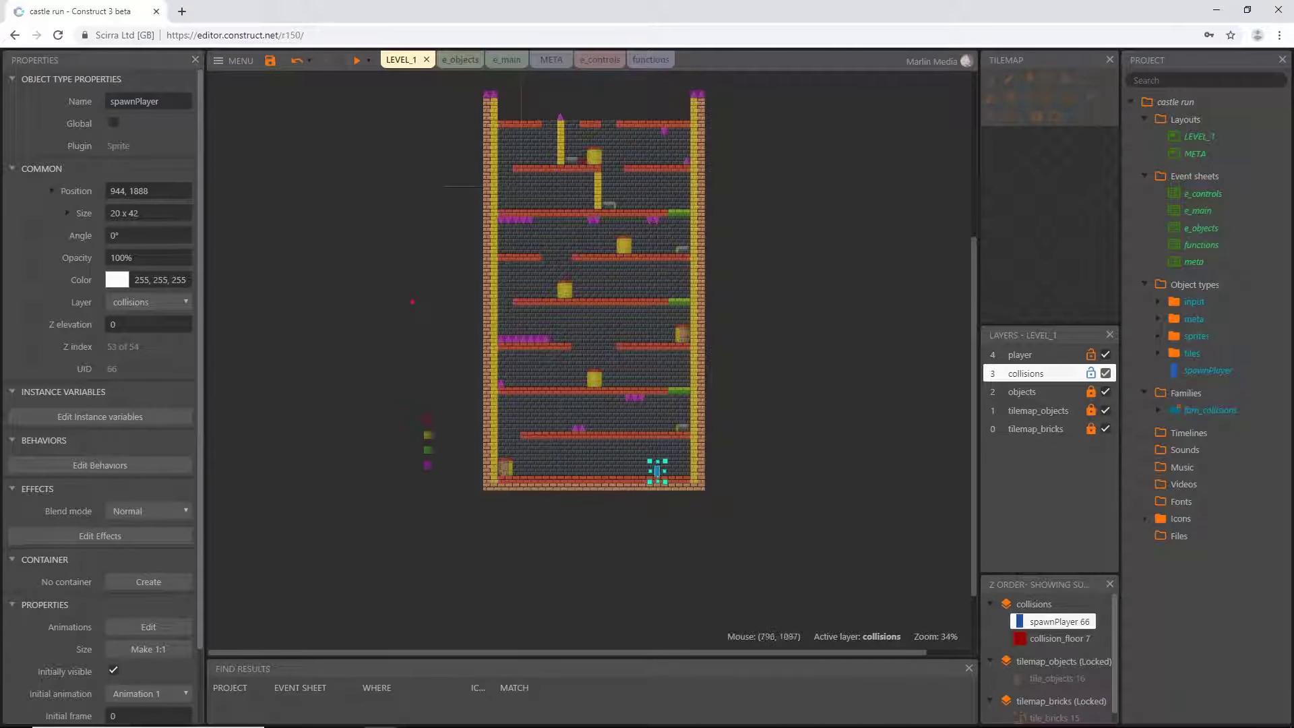
scroll(658, 499, "up", 8, "ctrl")
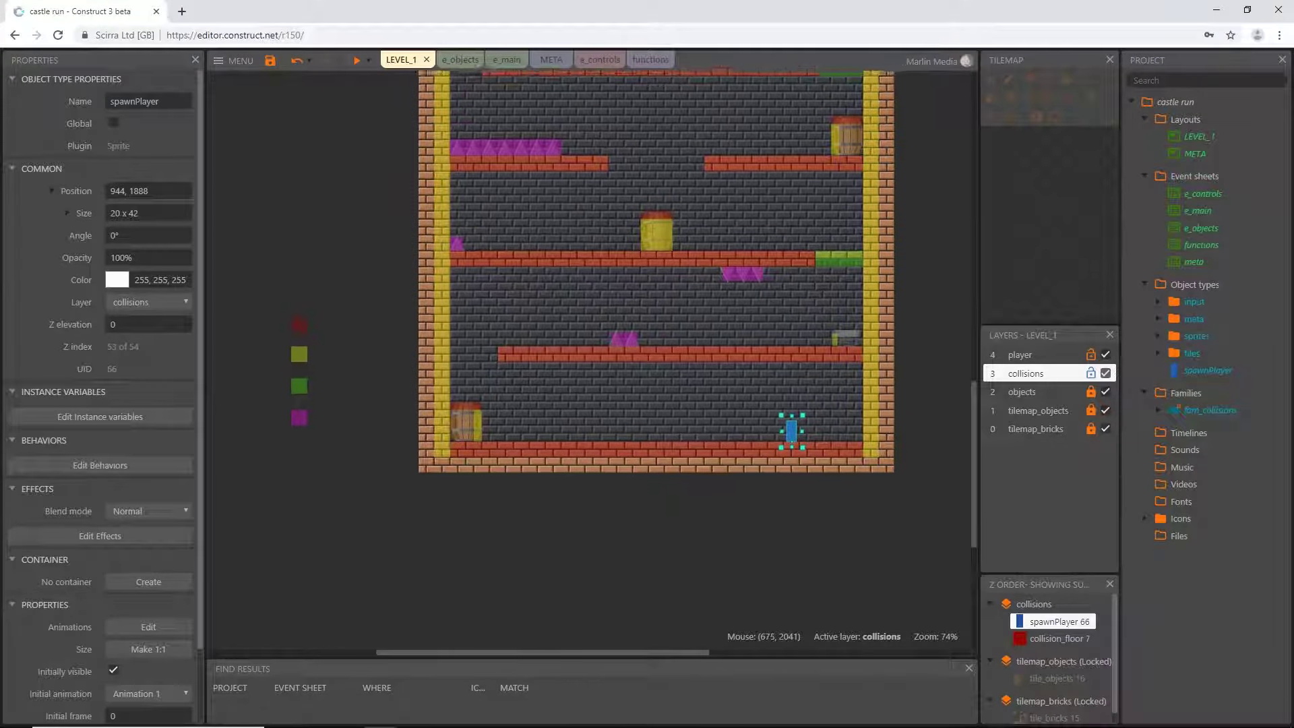
middle_click_drag(716, 352, 714, 357)
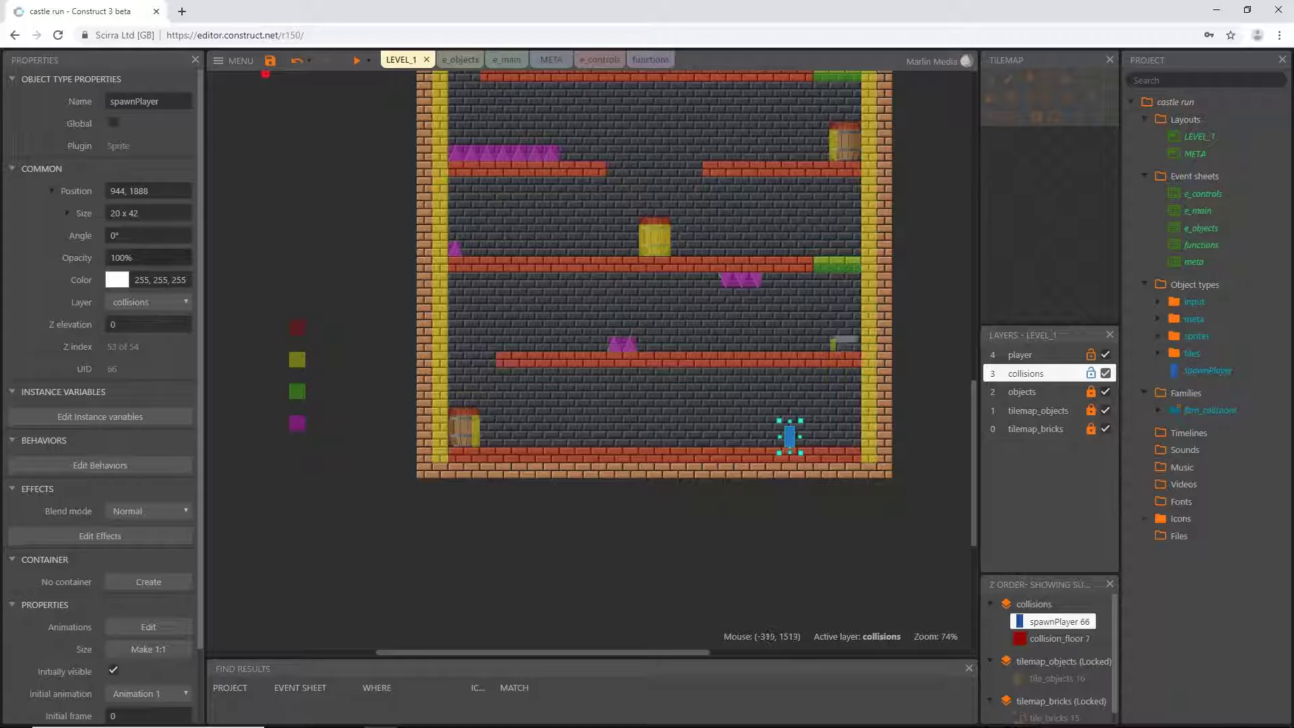
left_click(143, 257)
type("50")
left_click(395, 423)
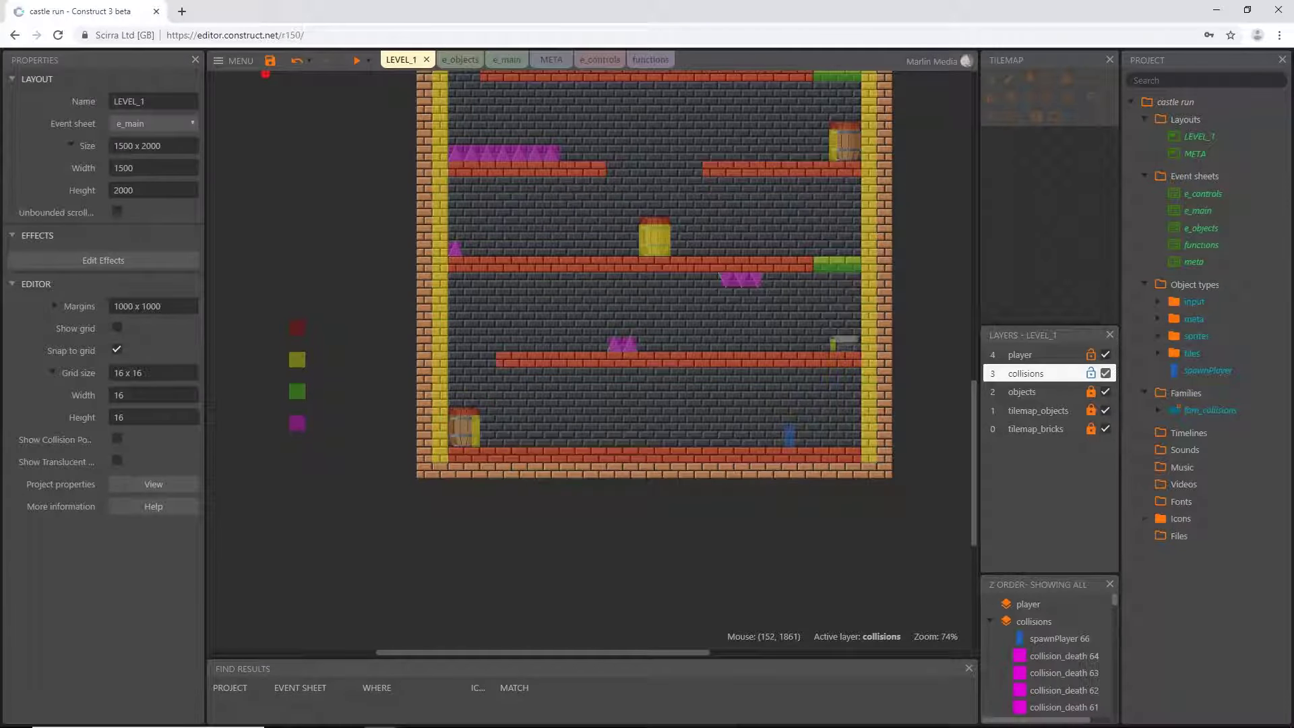
Step: Turn off initial visibility for the spawnPlayer sprite on the lowest floor
scroll(796, 472, "up", 5, "ctrl")
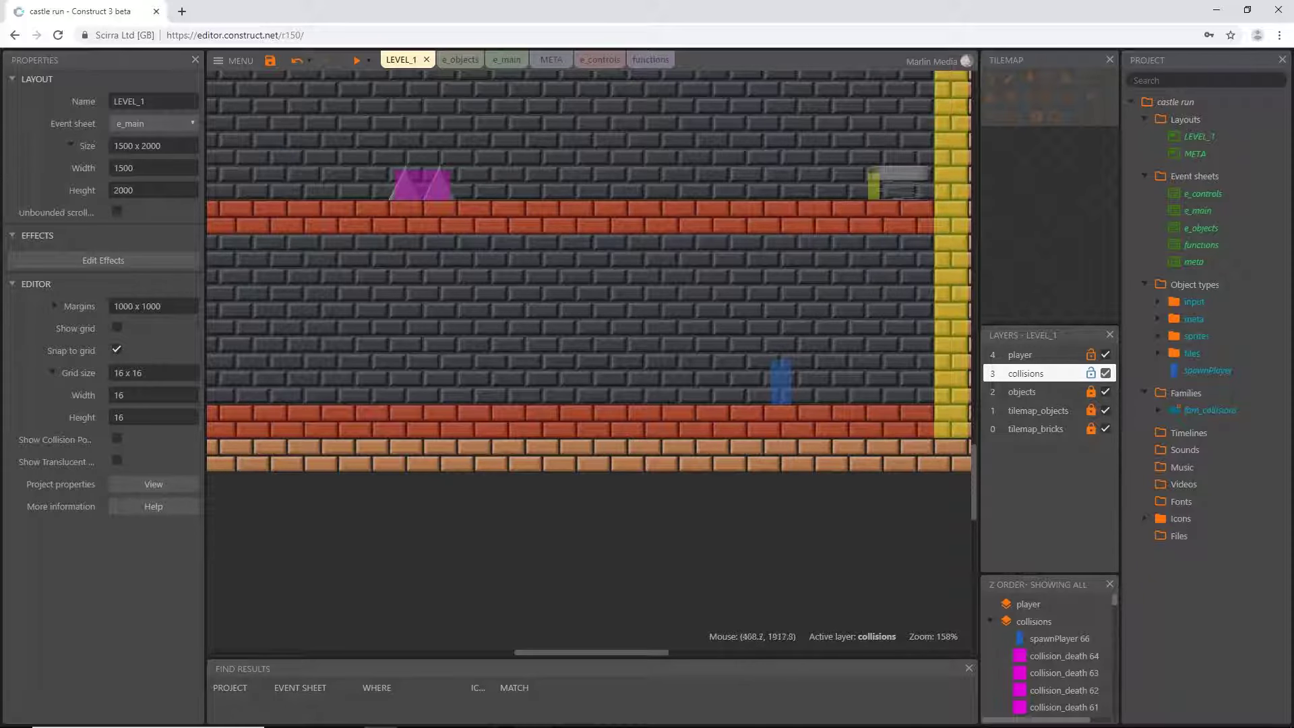
left_click(782, 379)
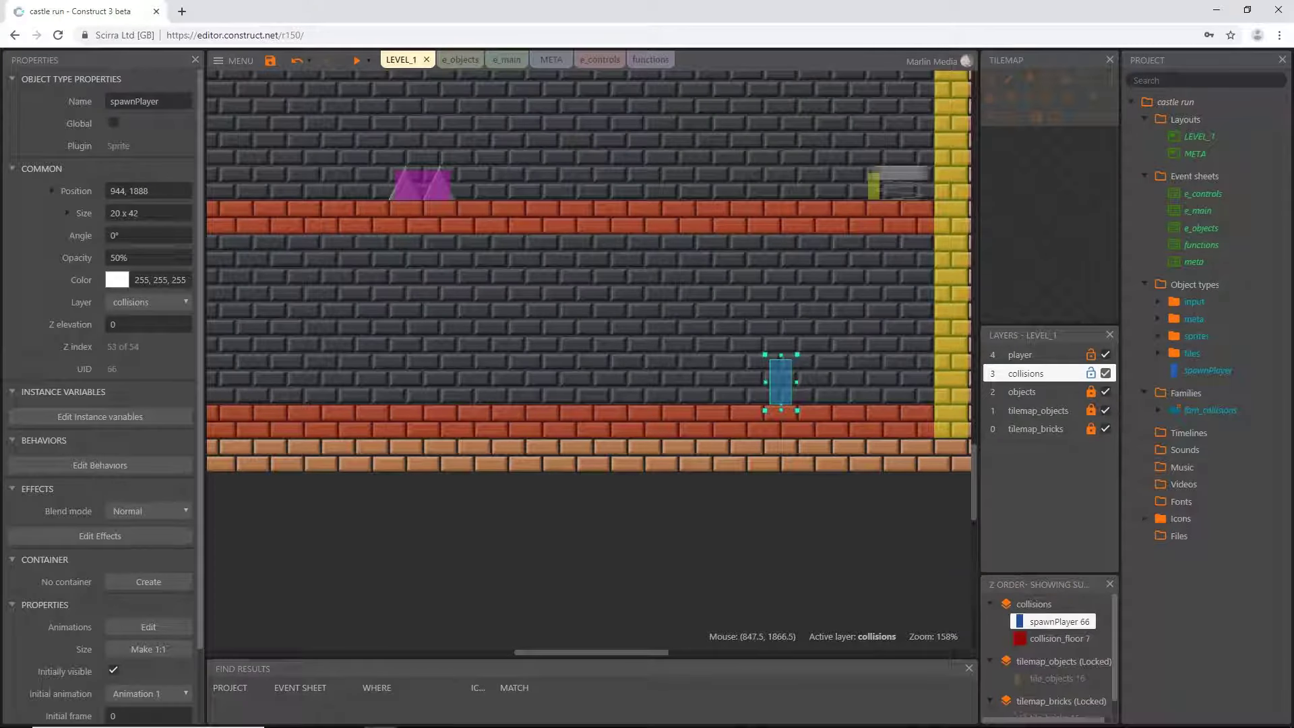
scroll(101, 404, "down", 2)
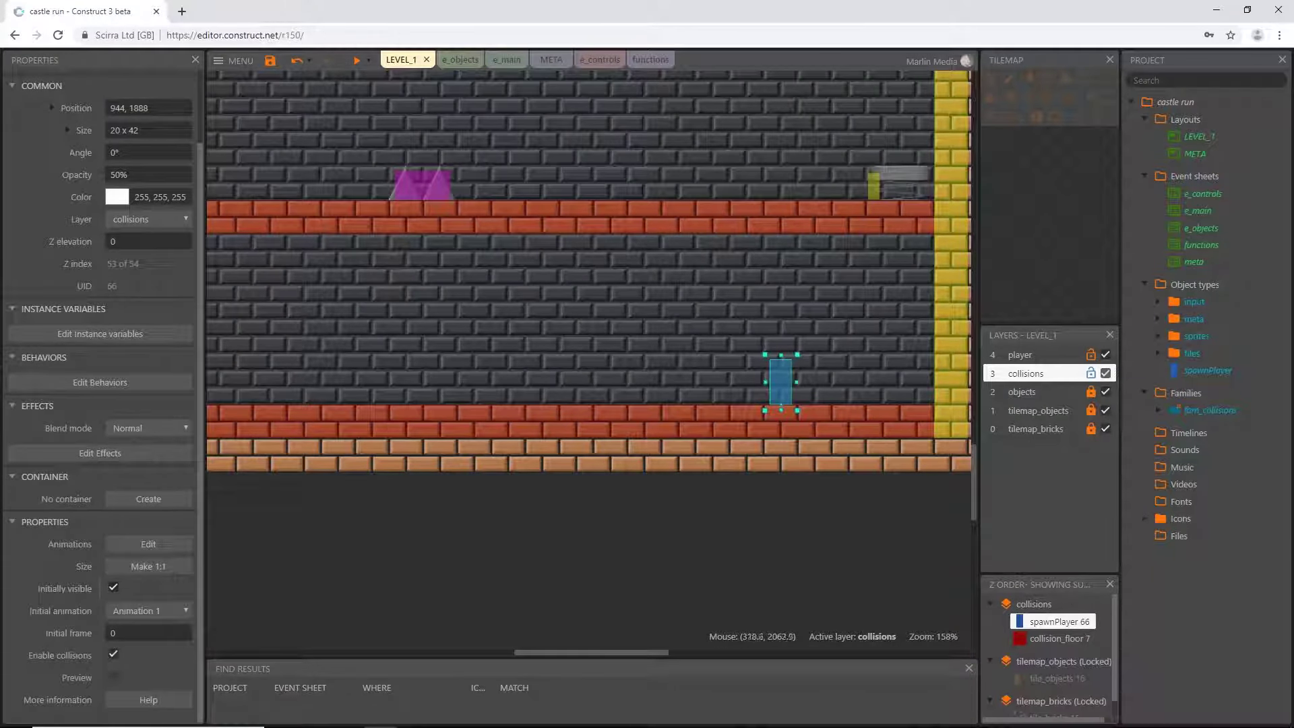
left_click(113, 587)
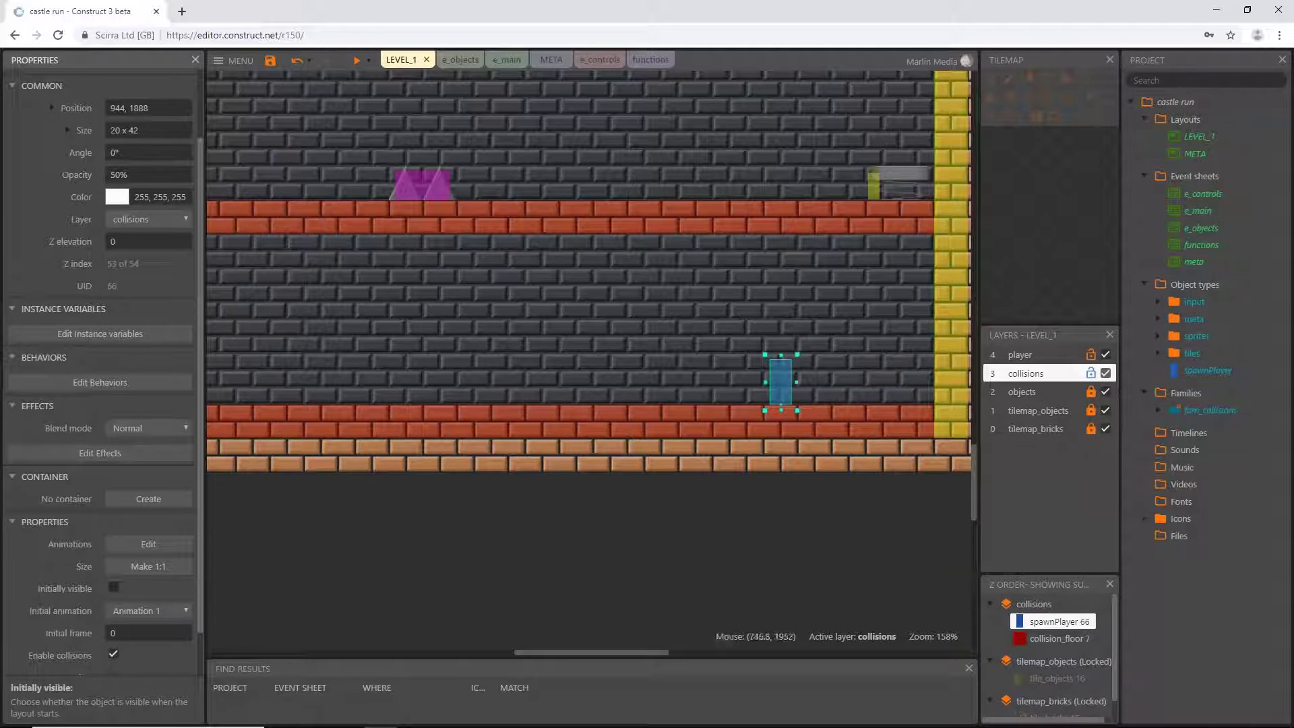
scroll(594, 404, "down", 5, "ctrl")
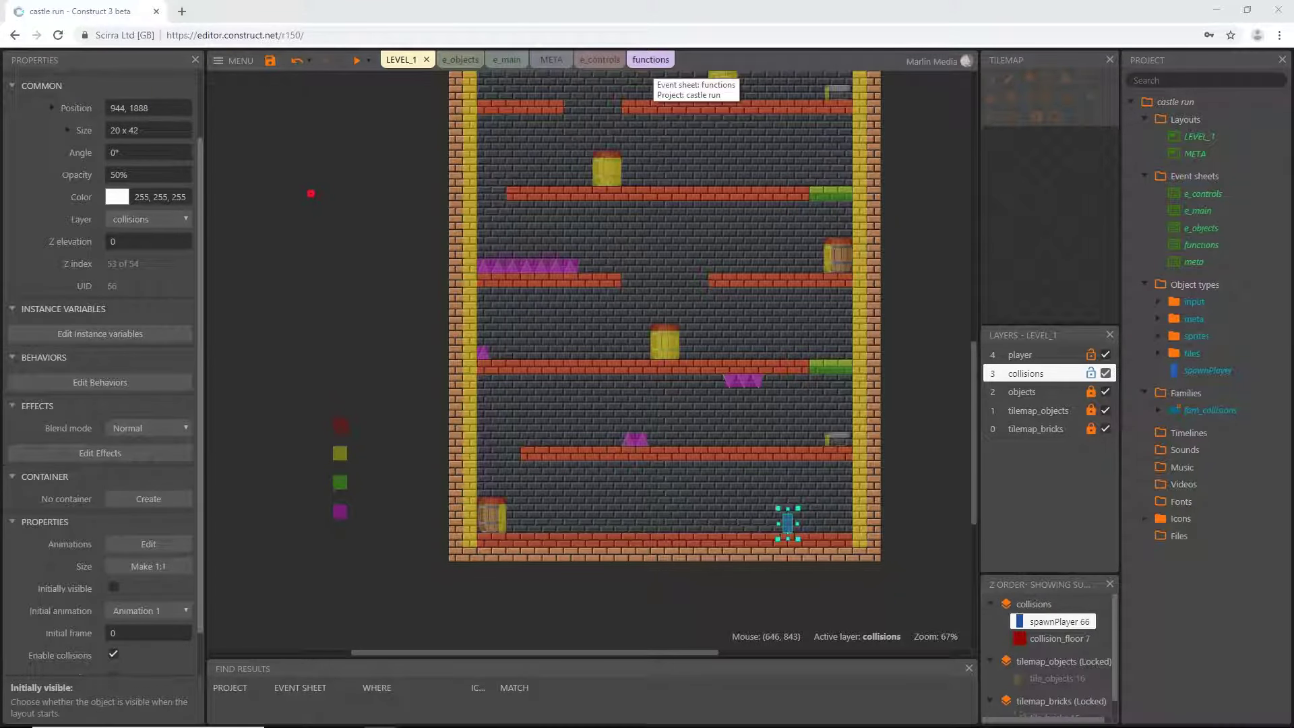
Step: Add a group named Function Start Level to the functions event sheet
left_click(651, 59)
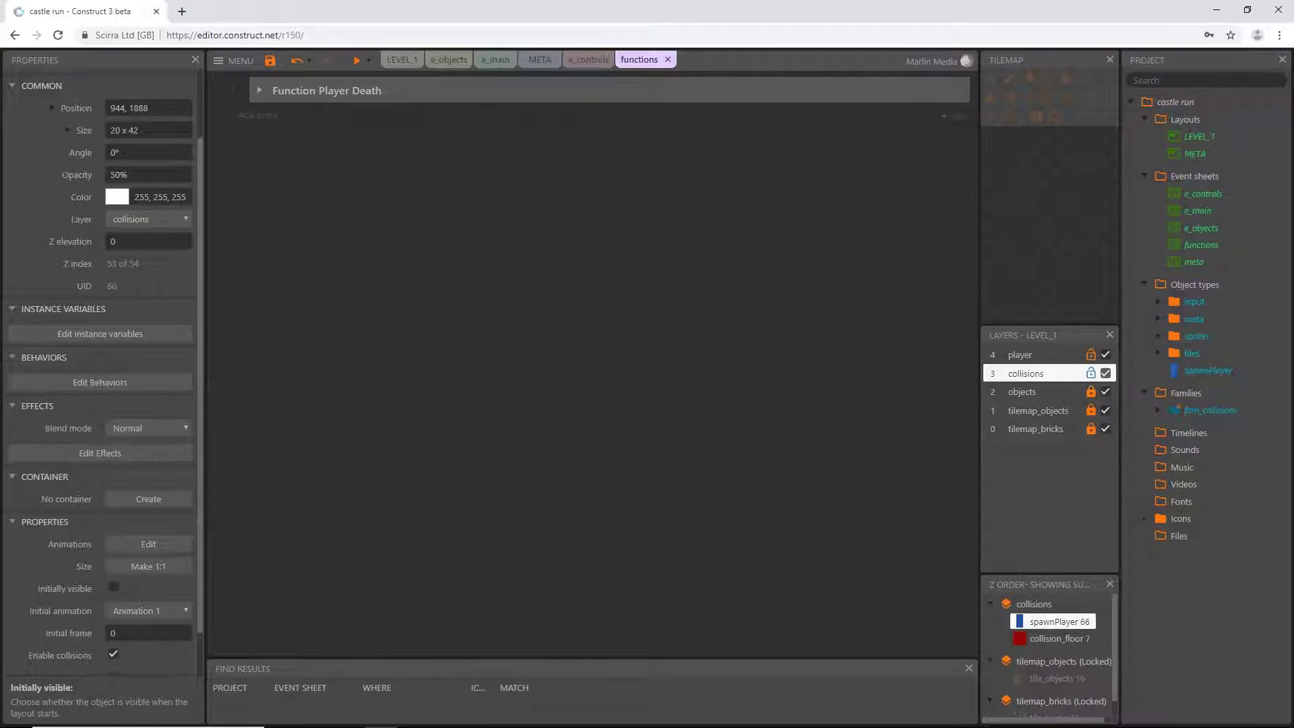
right_click(317, 196)
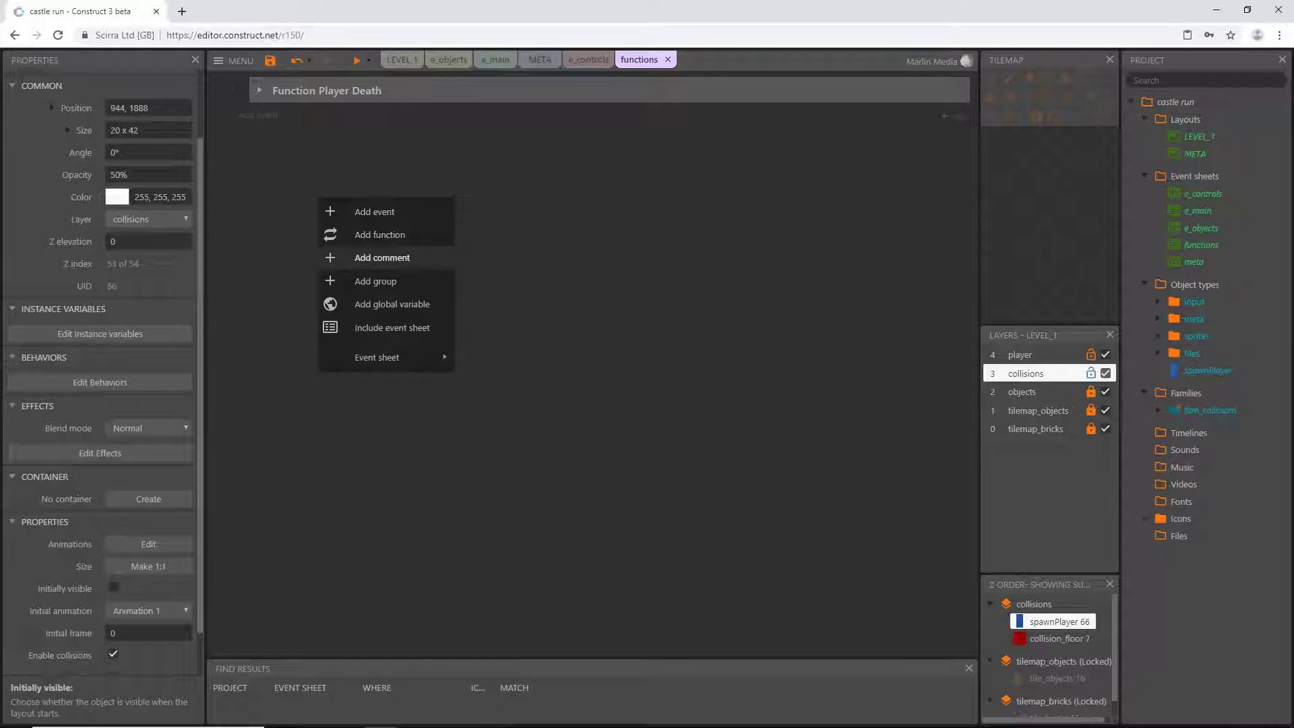
left_click(364, 281)
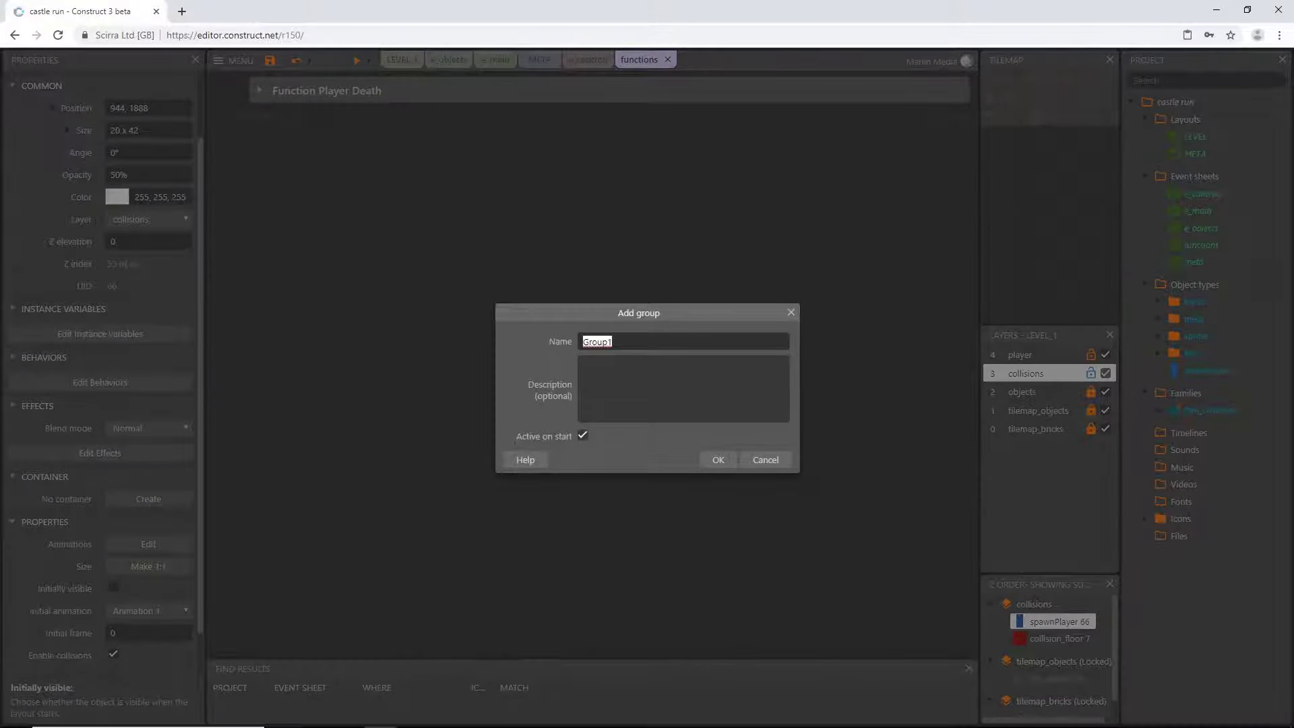
type("Function Start Leve")
key("Return")
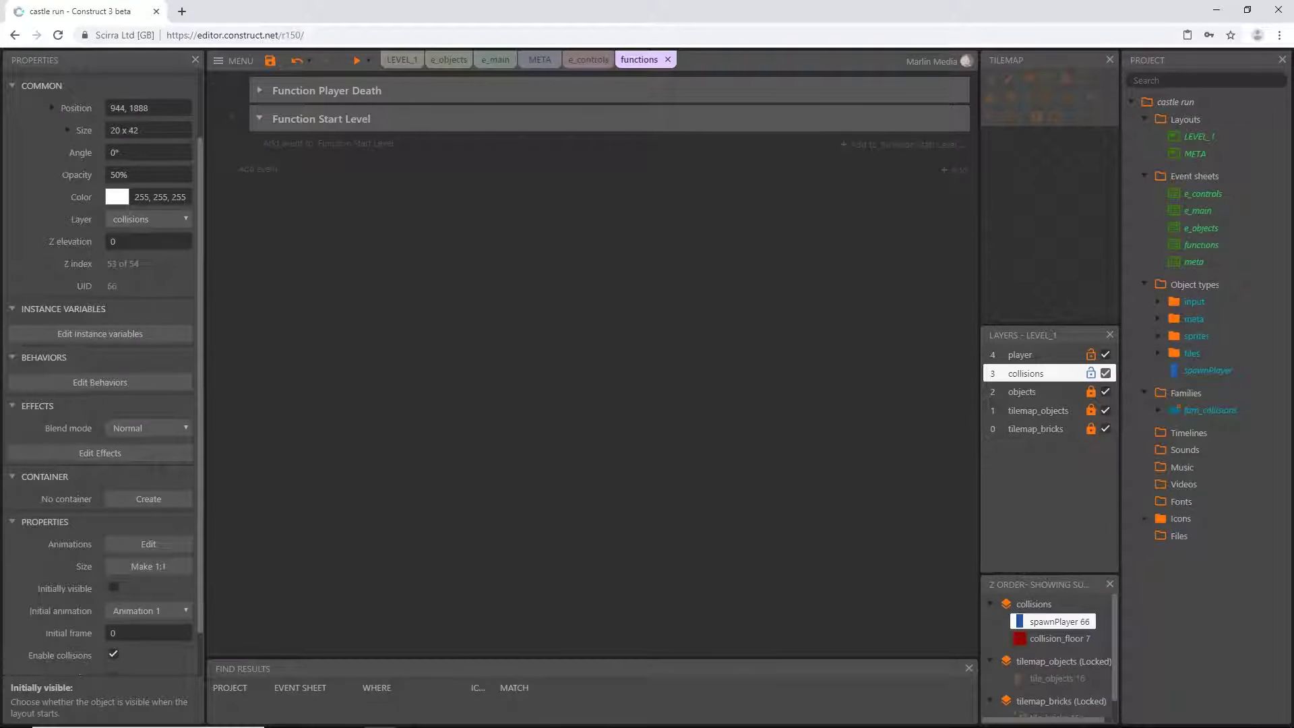
Step: Add a function named startLevel with no return type inside the Function Start Level group
right_click(307, 240)
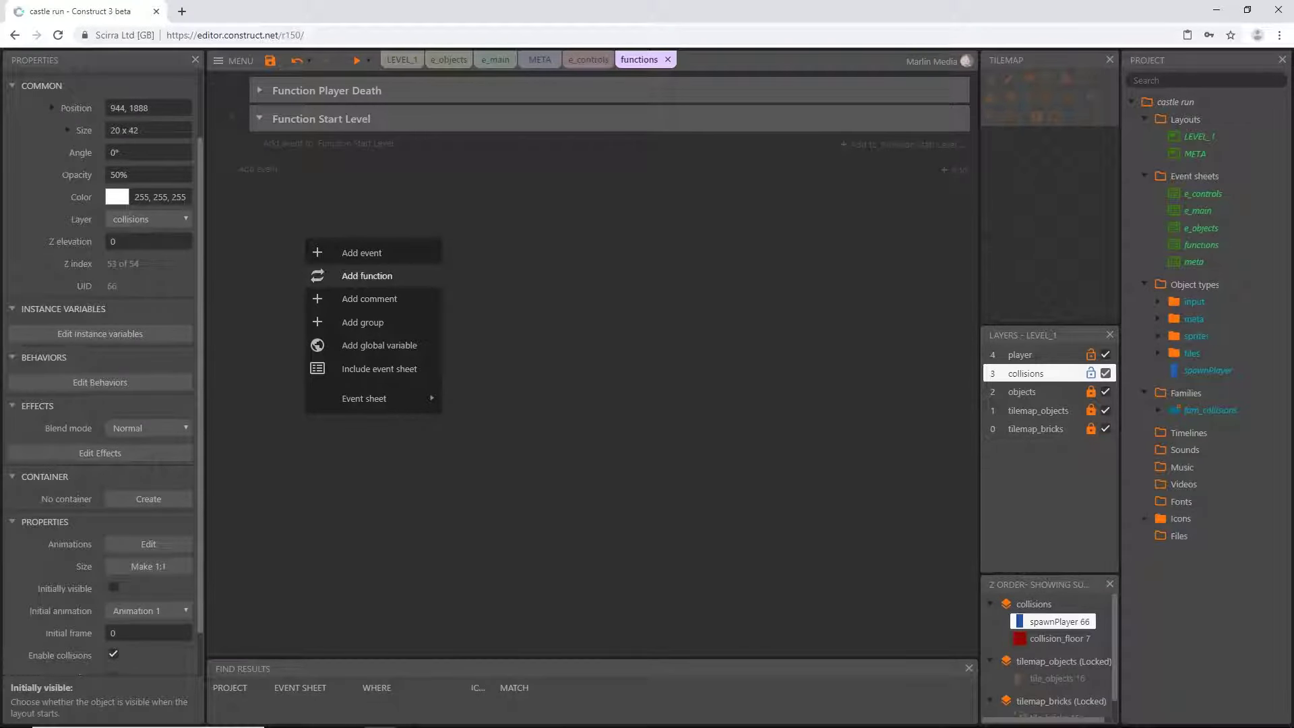
left_click(366, 276)
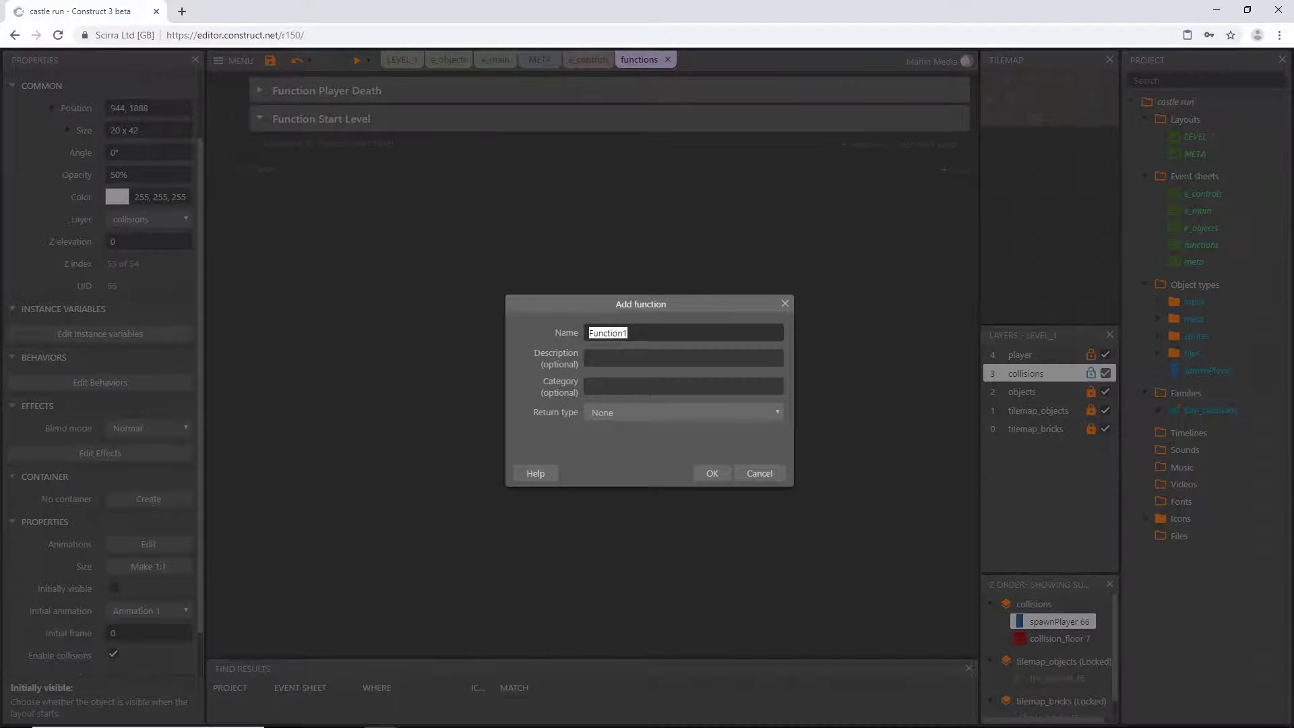
type("startLevel")
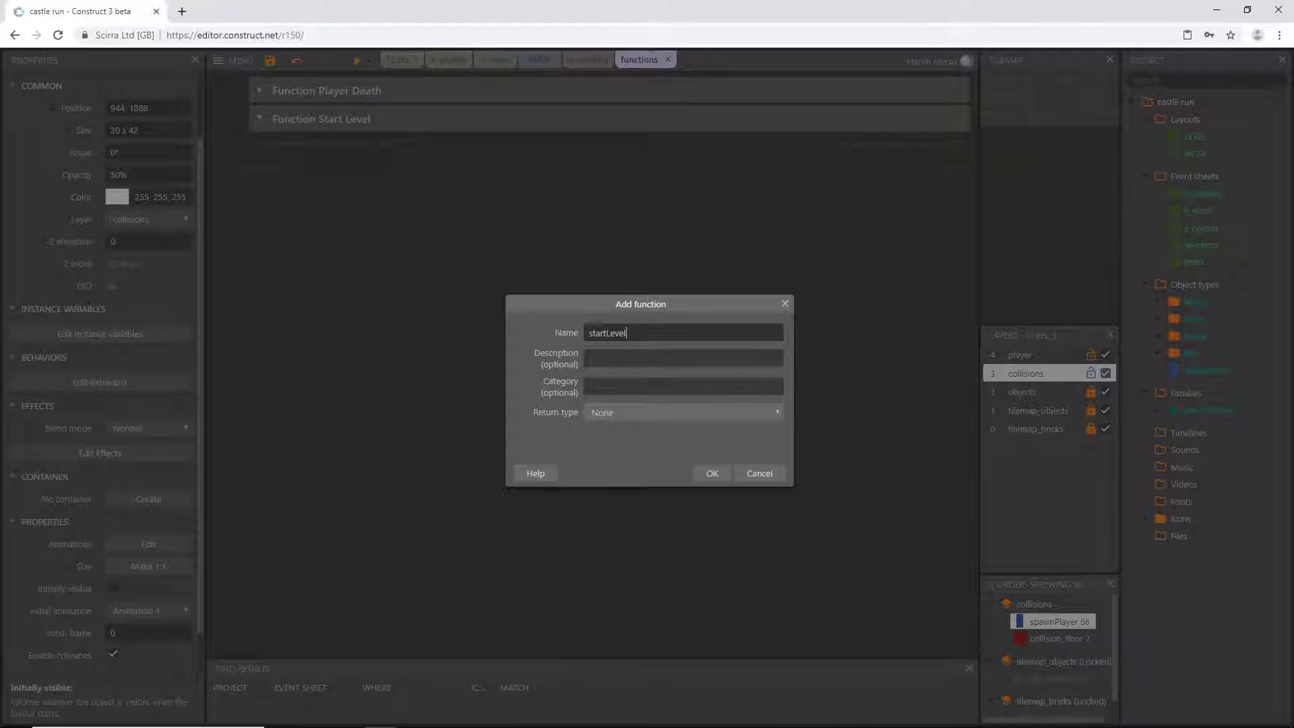
key("Return")
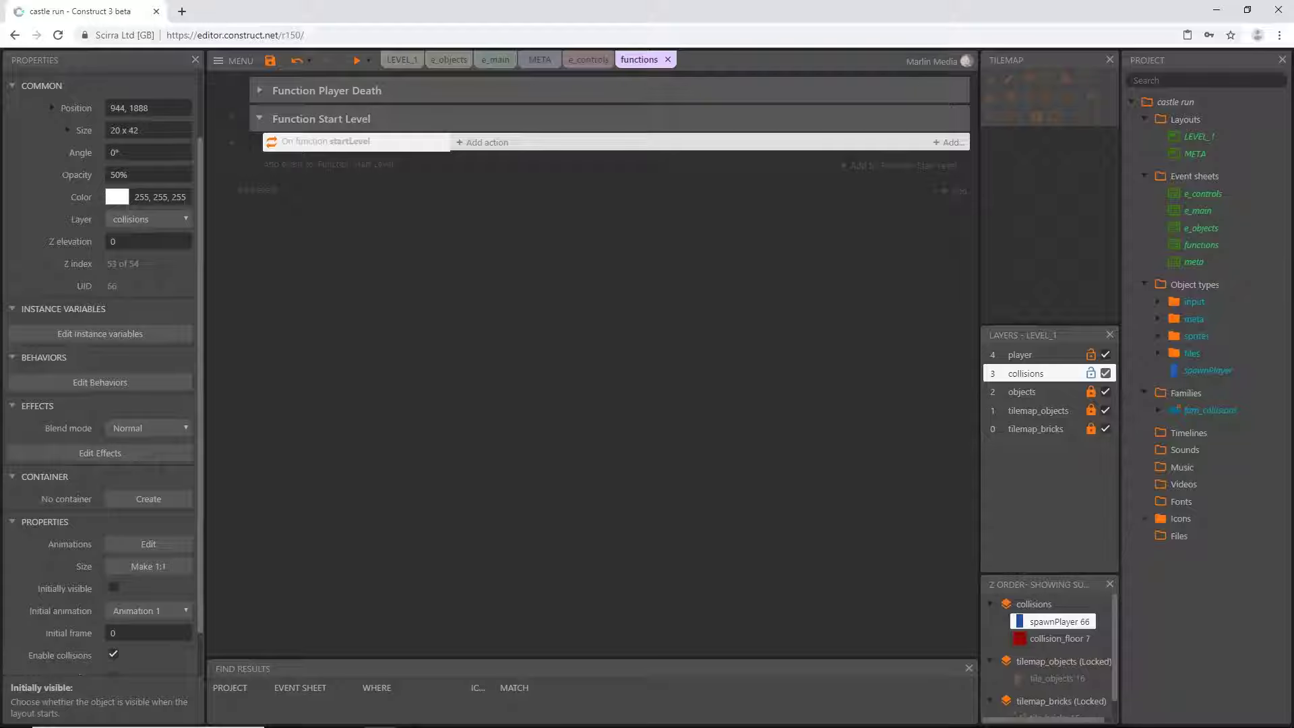
Step: Add a System Create object action to startLevel, choosing player as the object and "player" as the layer
key("a")
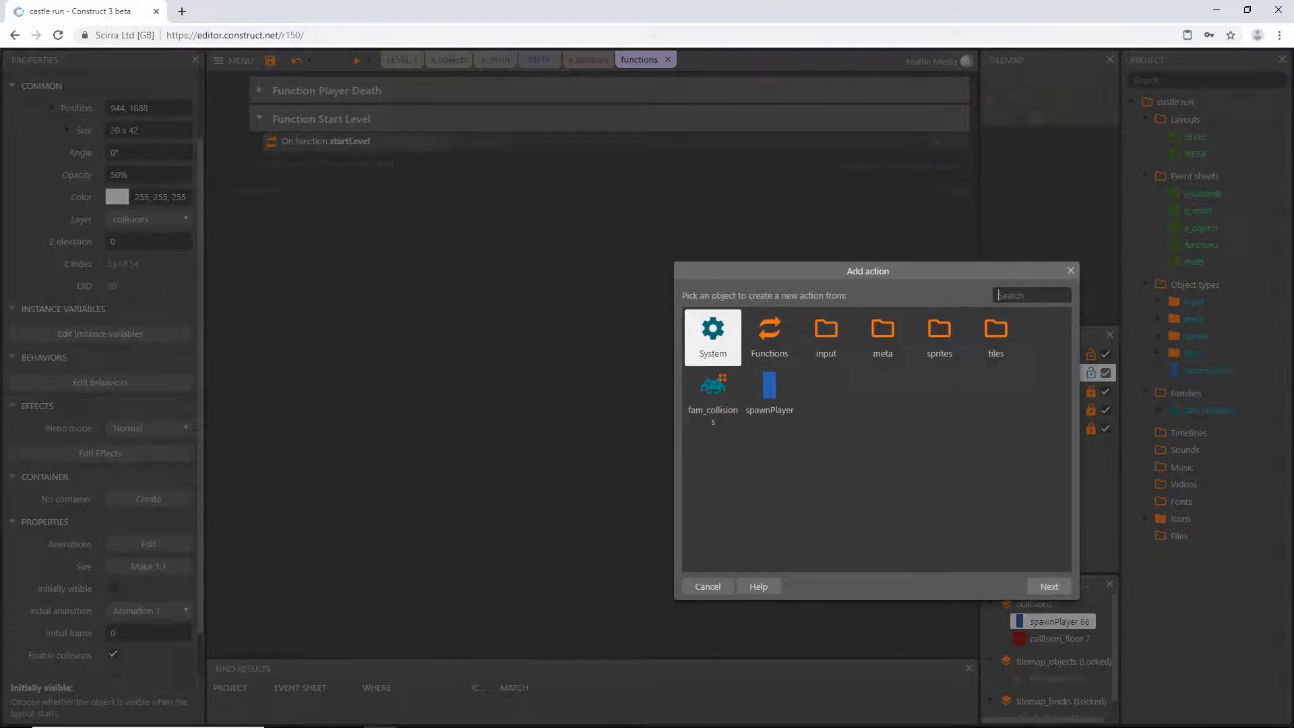
key("Return")
type("creat")
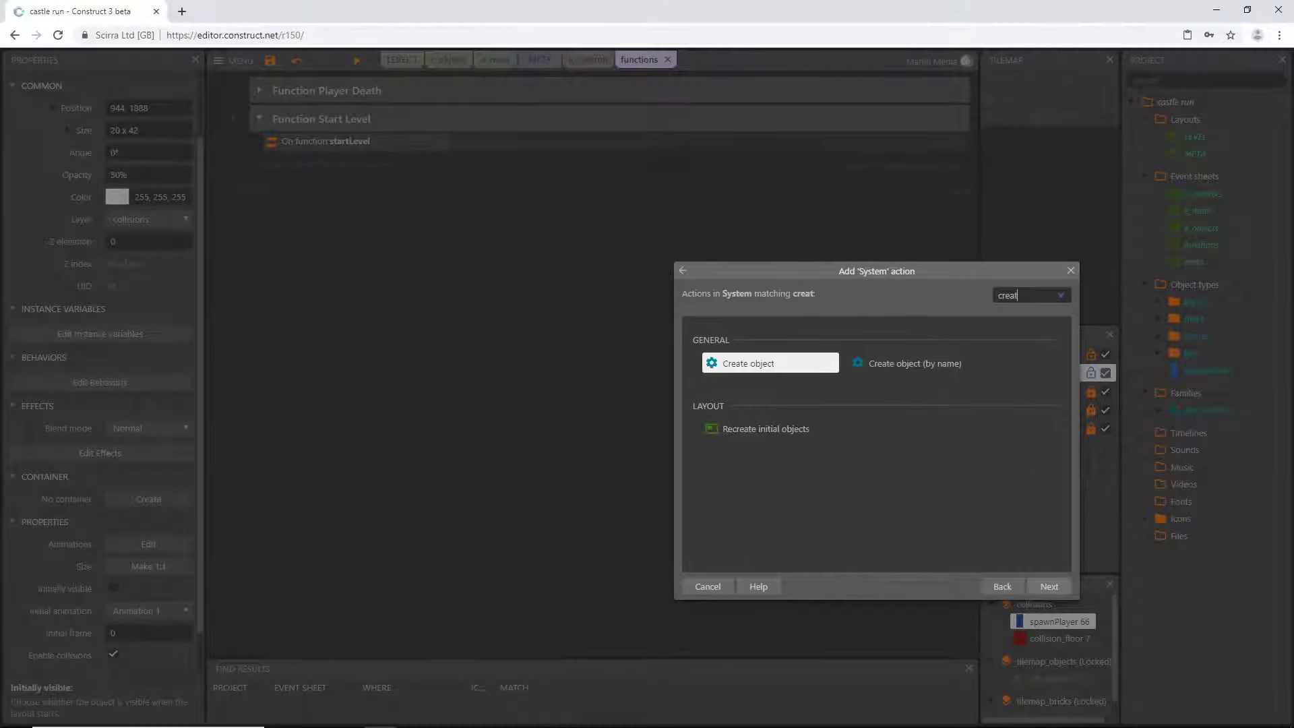
key("Return")
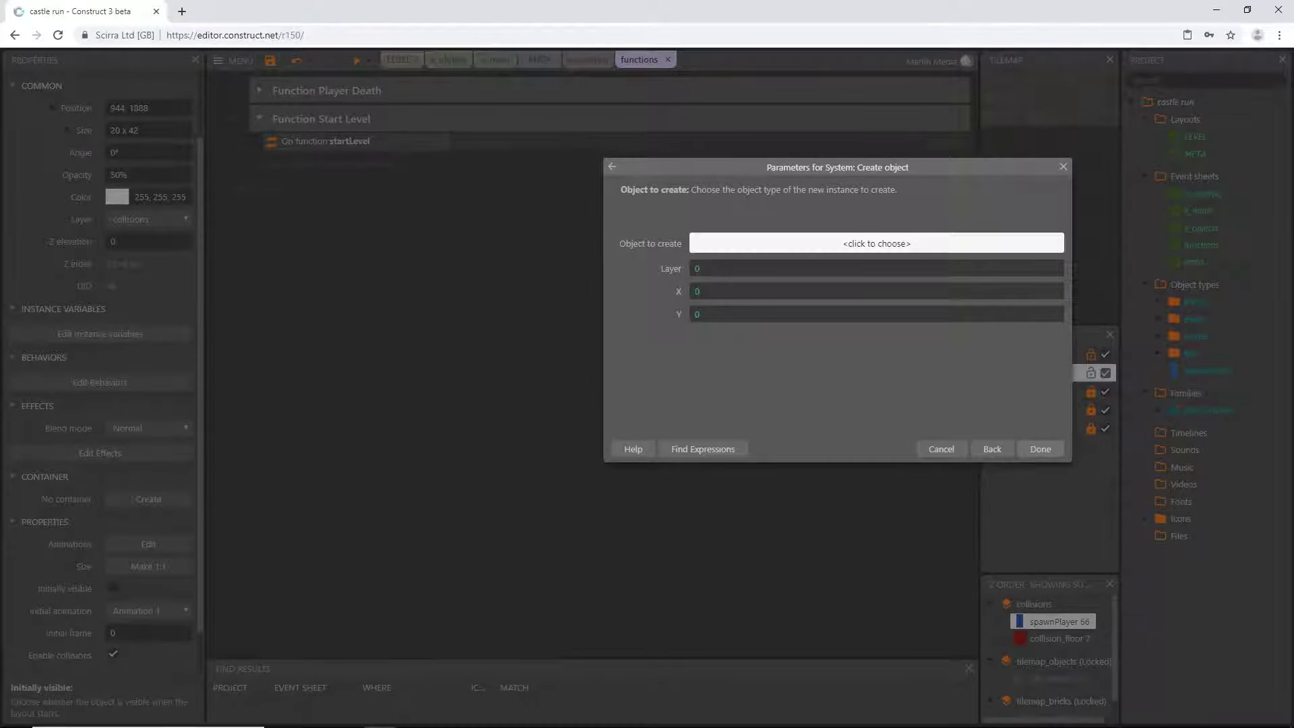
key("Return")
scroll(657, 415, "down", 1)
left_click(550, 428)
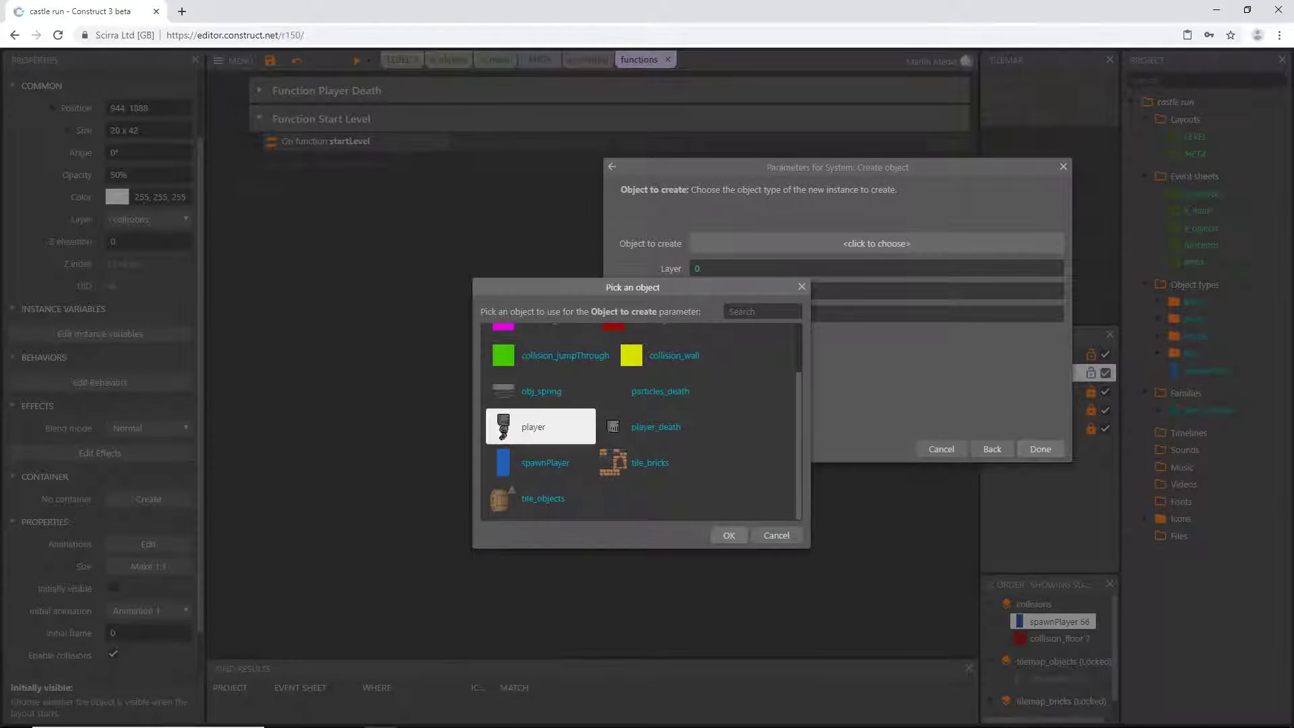
left_click(728, 536)
double_click(698, 280)
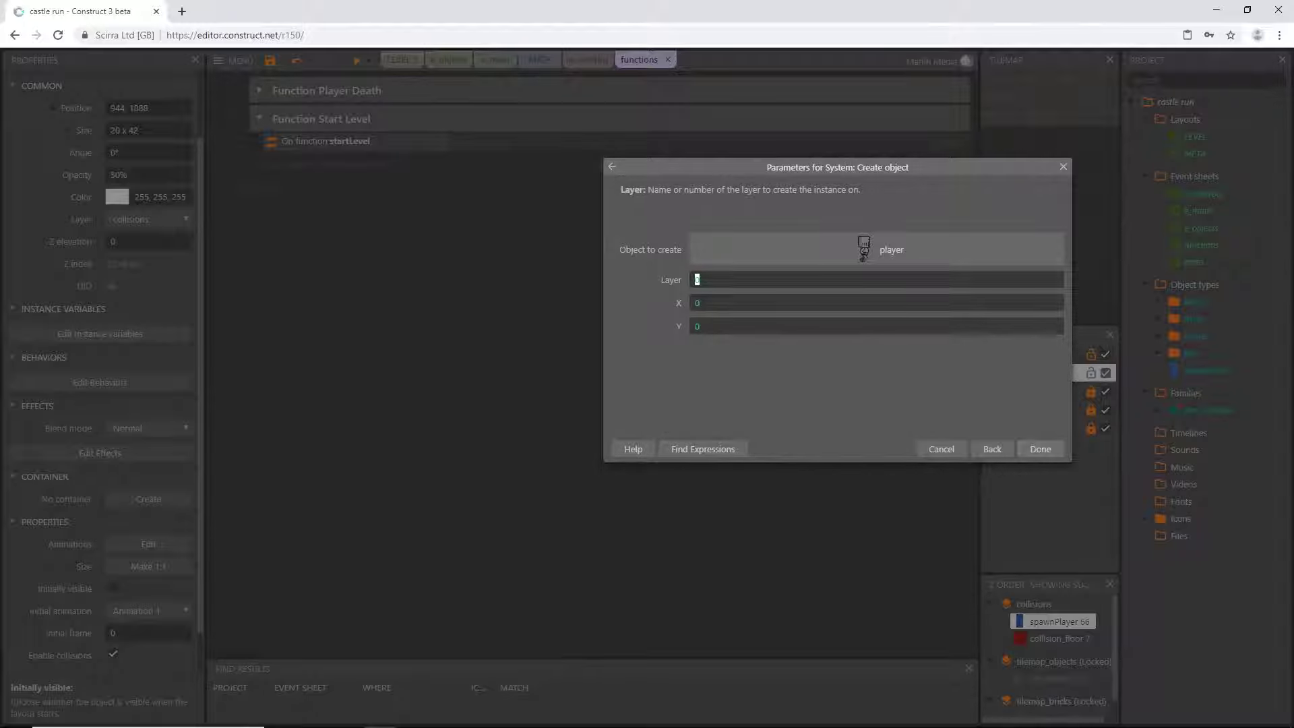
type("\"player\"")
key("Tab")
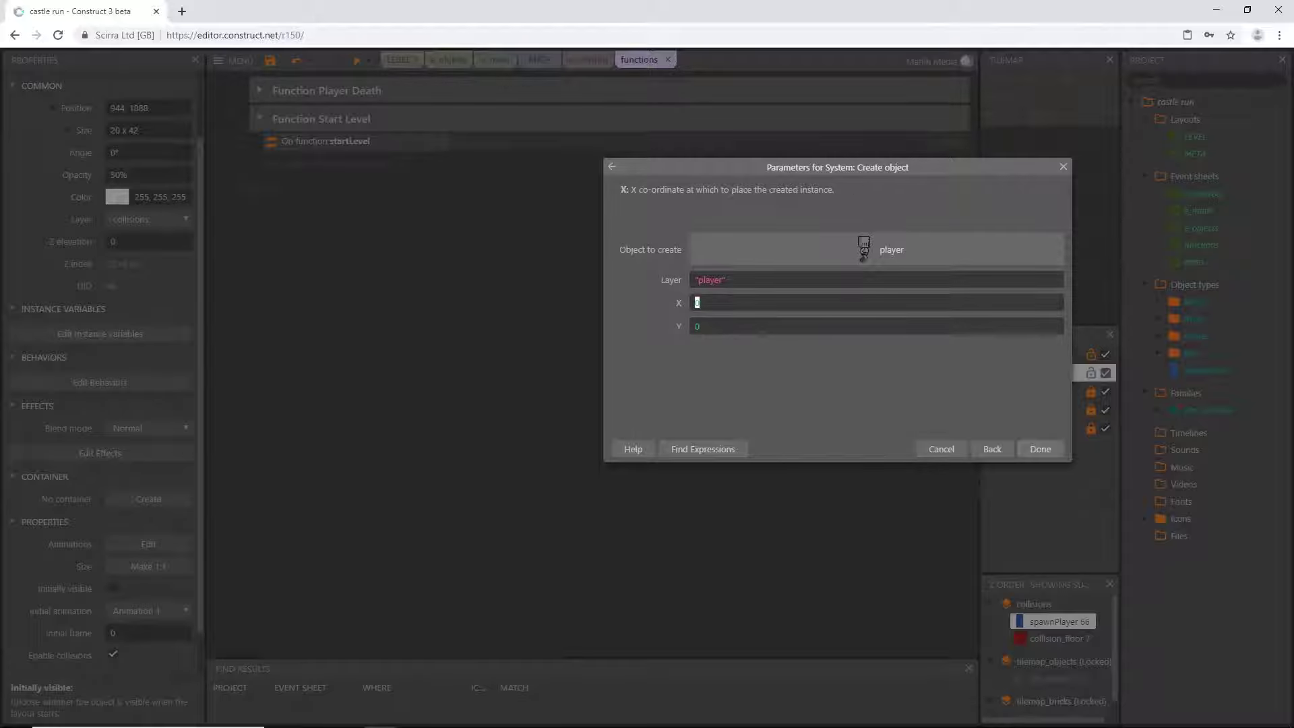
type("play")
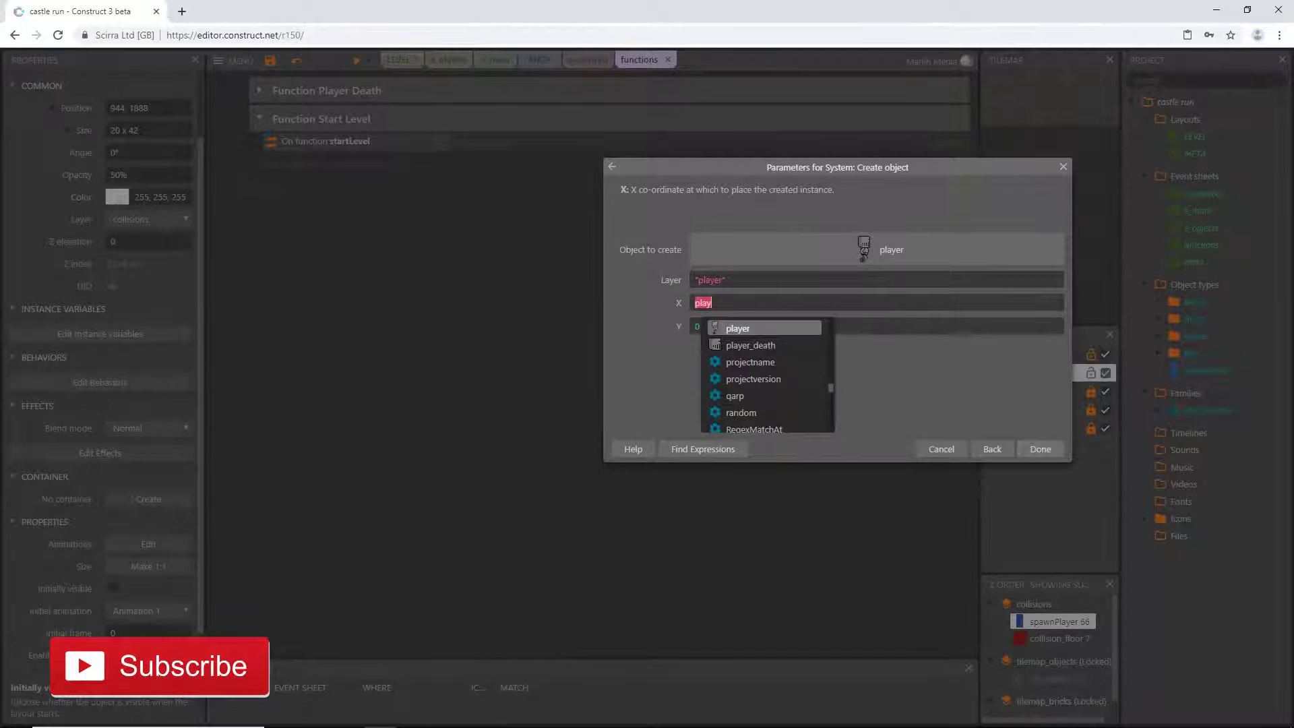
key("BackSpace")
key("BackSpace")
key("BackSpace")
key("BackSpace")
Step: Set the created object's X to spawnPlayer.X and Y to spawnPlayer.Y, and finish the action
type("spa")
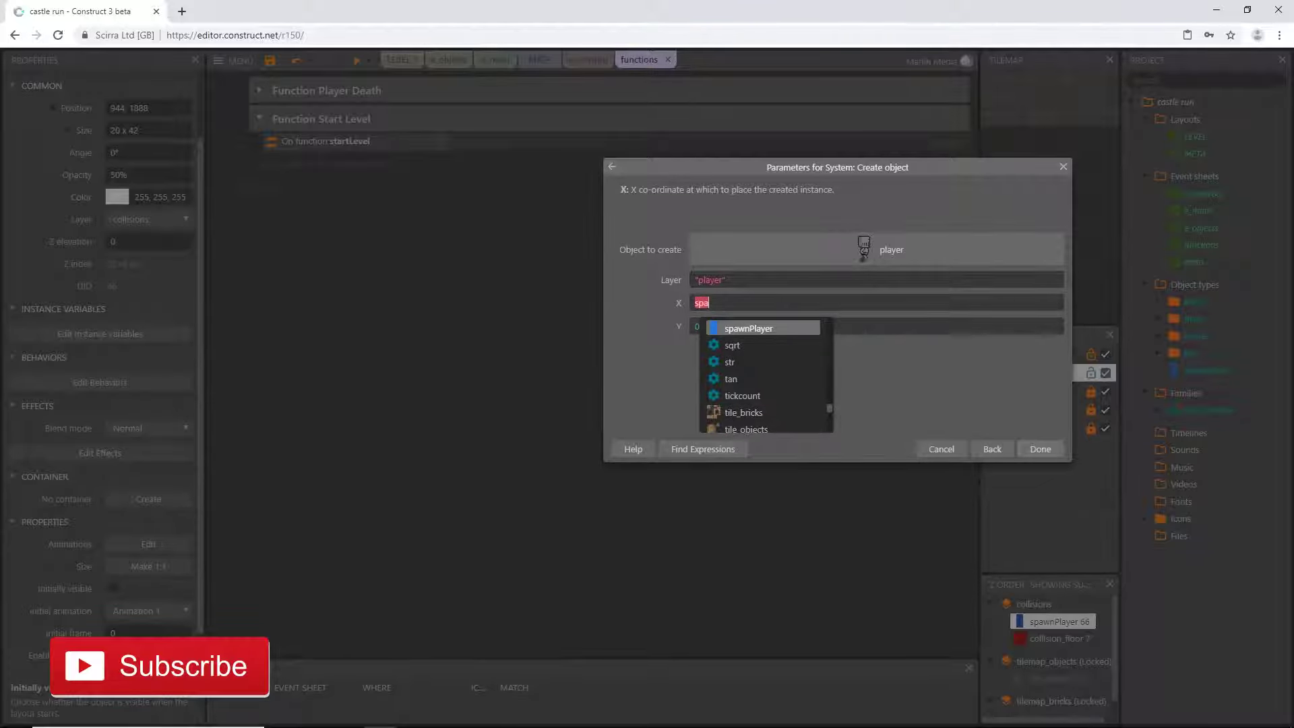
key("Tab")
type(".x")
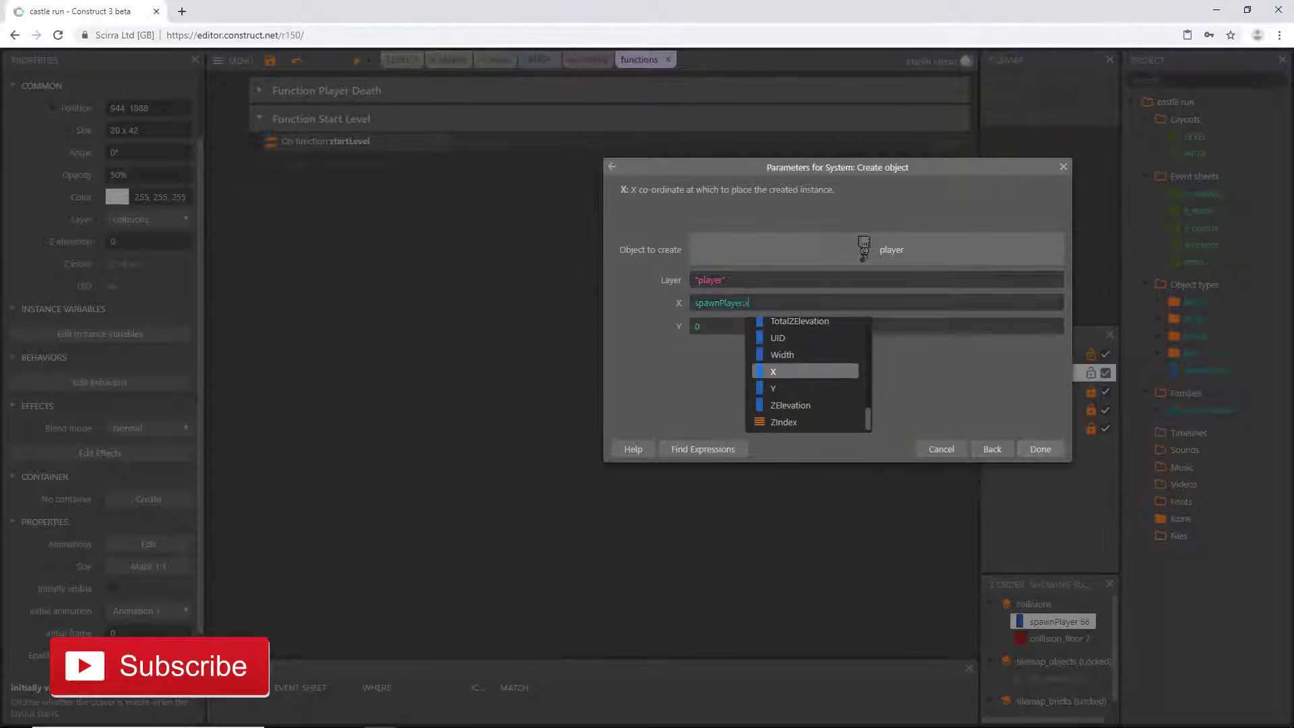
key("Tab")
key("Tab")
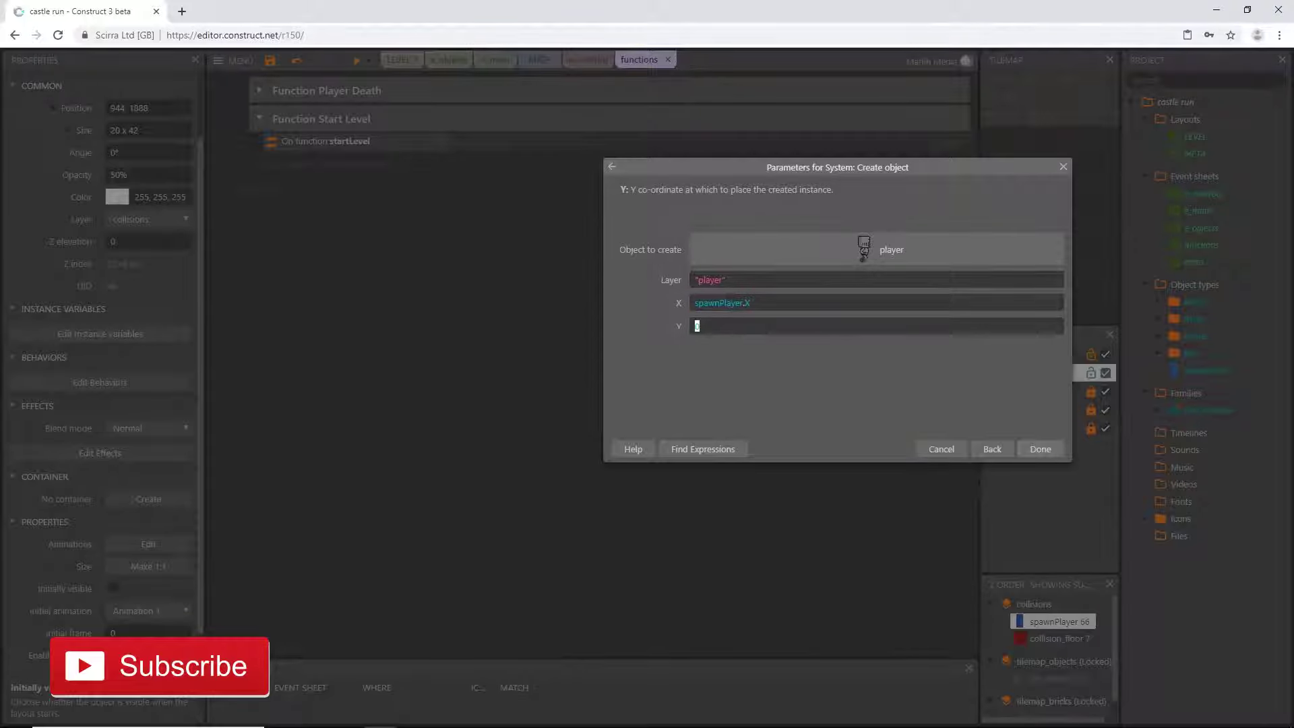
type("spaw")
key("Tab")
type(".y")
key("Tab")
key("Return")
Step: Return to the LEVEL_1 layout, run a preview of the game and close it
left_click(402, 60)
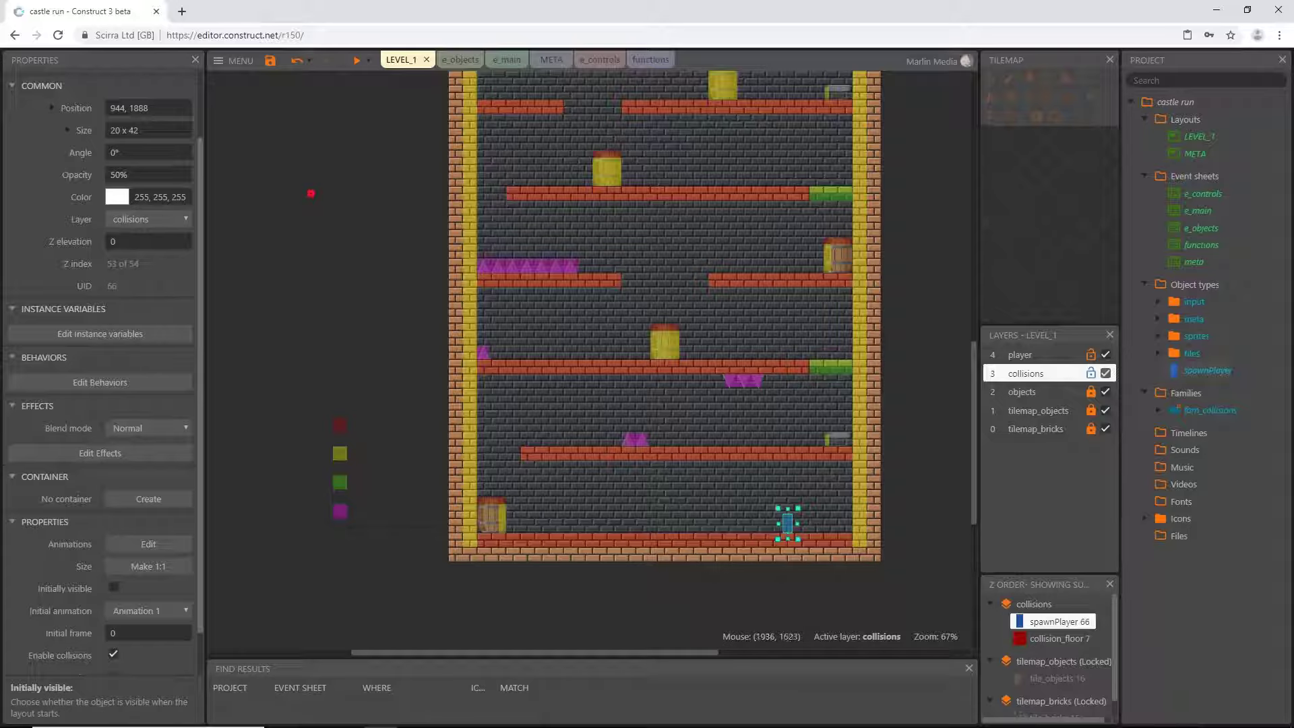
scroll(635, 452, "down", 4, "ctrl")
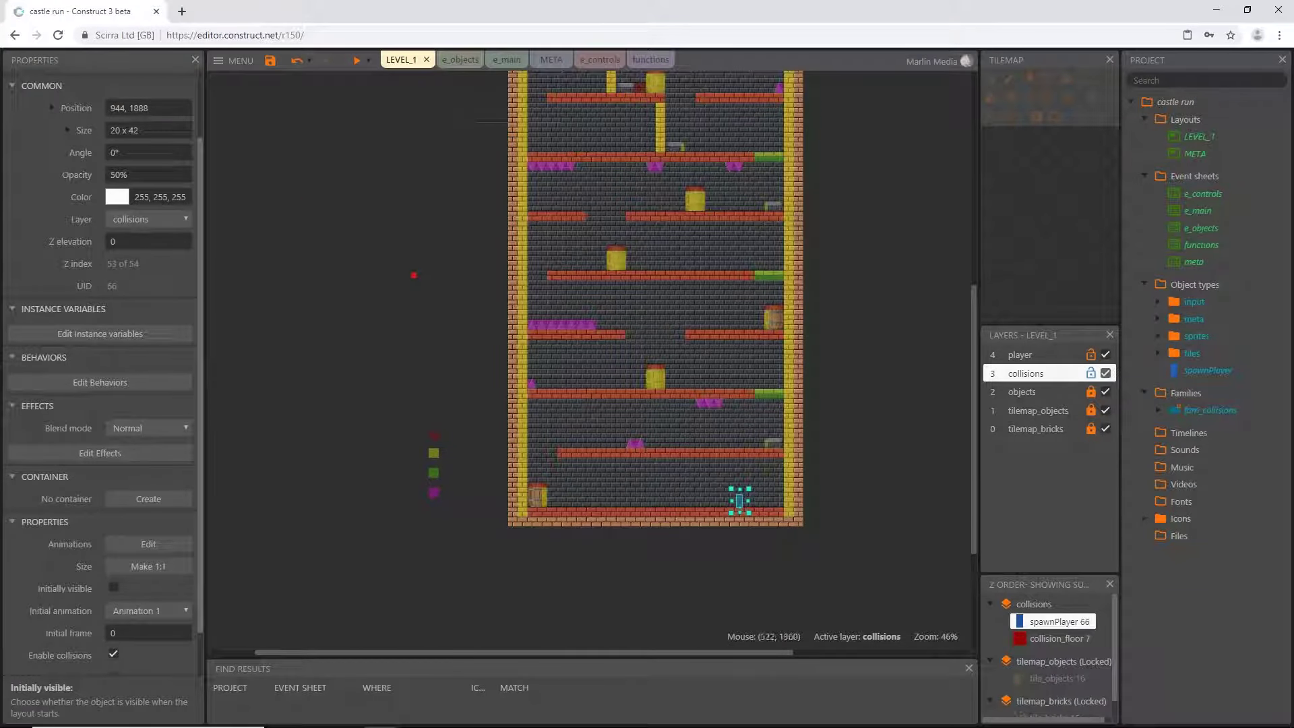
left_click(357, 60)
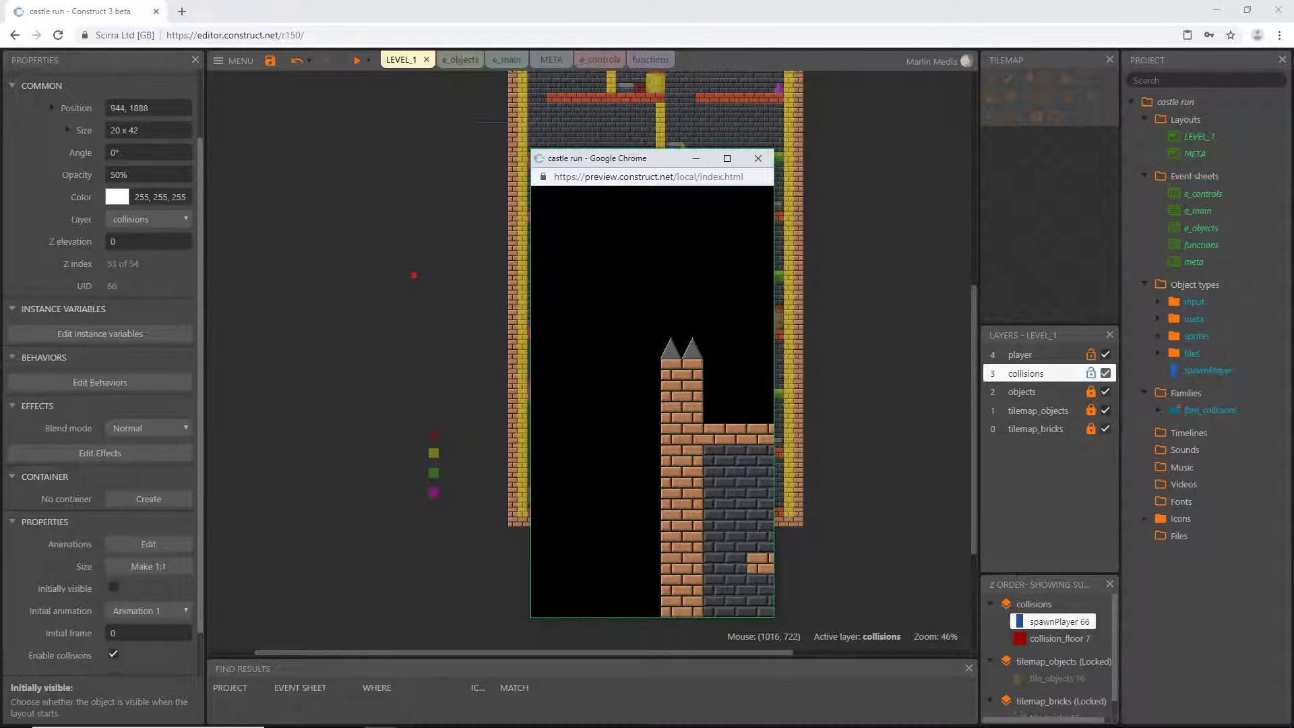
left_click(758, 158)
Step: Deselect spawnPlayer and unlock the locked layers of LEVEL_1, down to tilemap_bricks
scroll(674, 337, "up", 4)
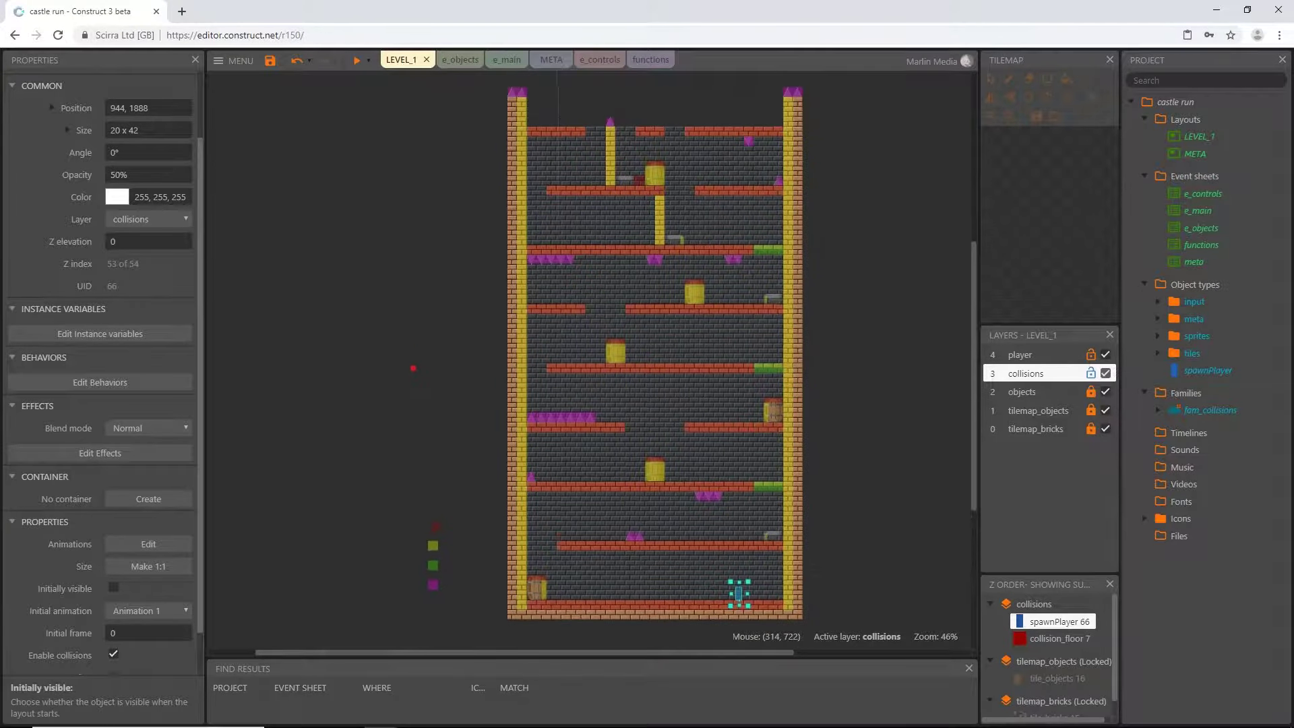
middle_click_drag(741, 531, 664, 329)
scroll(664, 328, "up", 6, "ctrl")
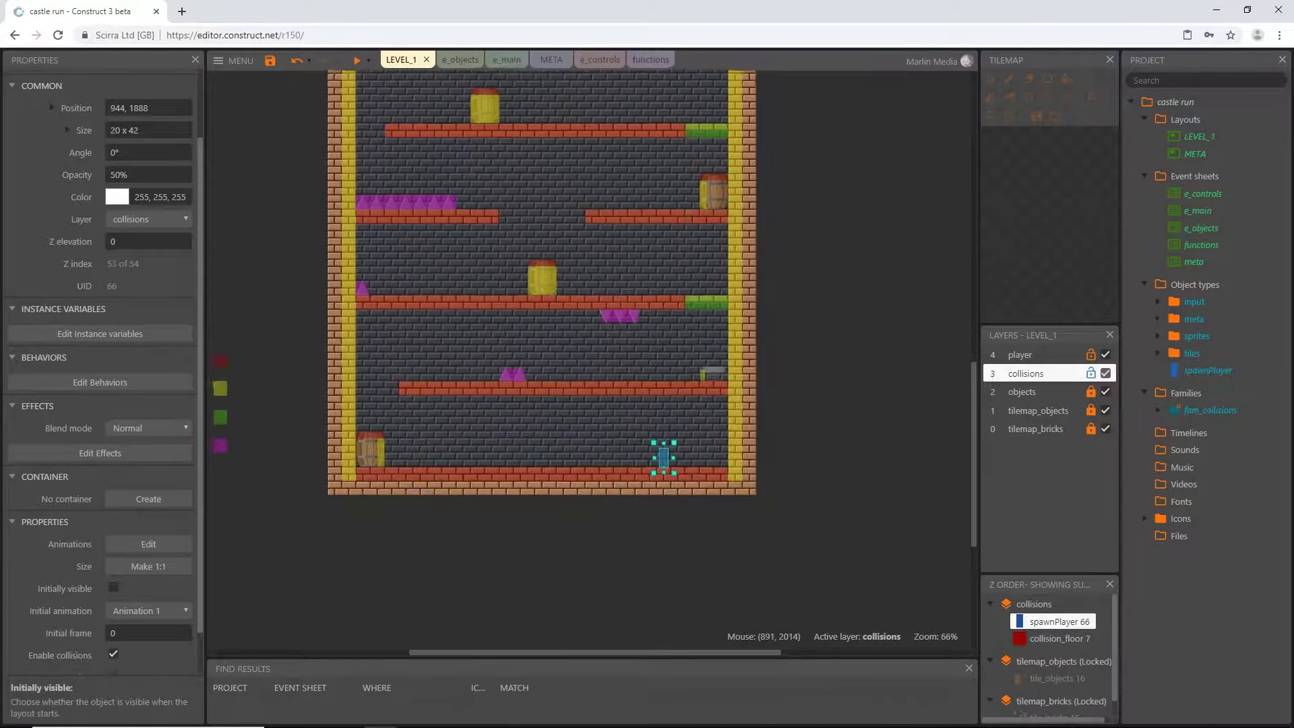
middle_click_drag(610, 421, 604, 463)
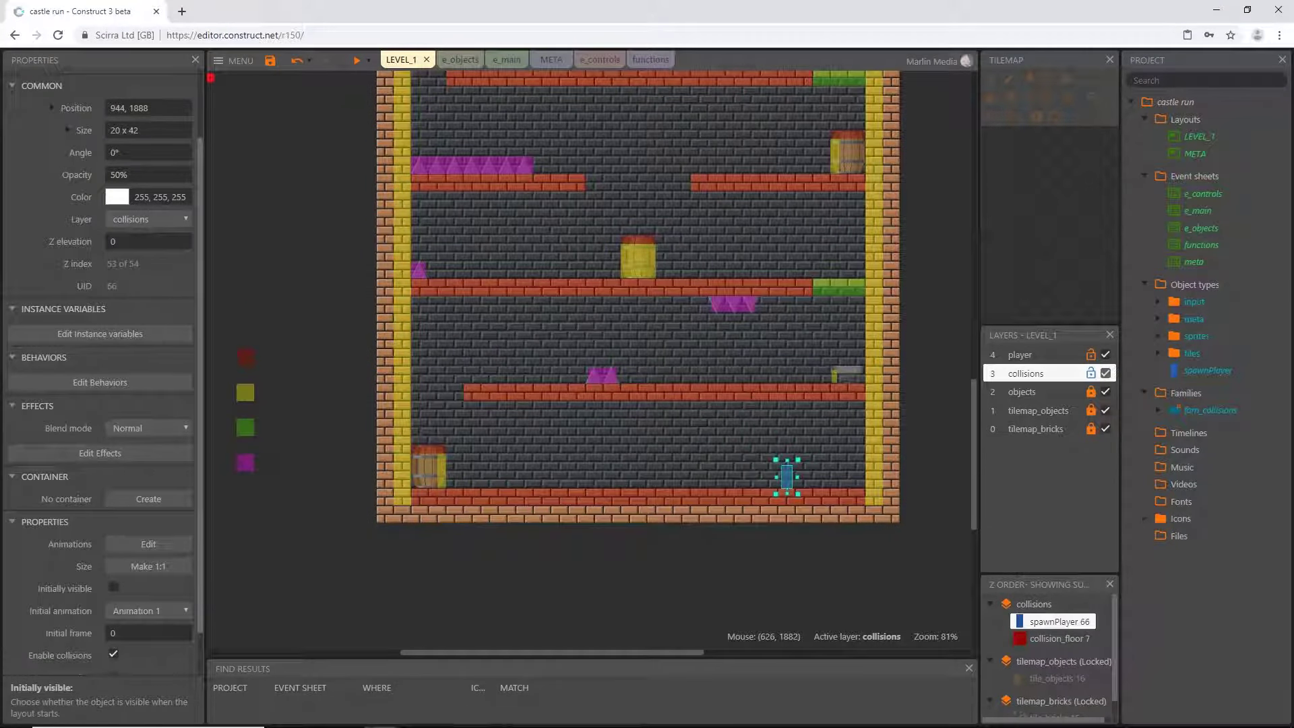
scroll(610, 406, "down", 3, "ctrl")
left_click(228, 172)
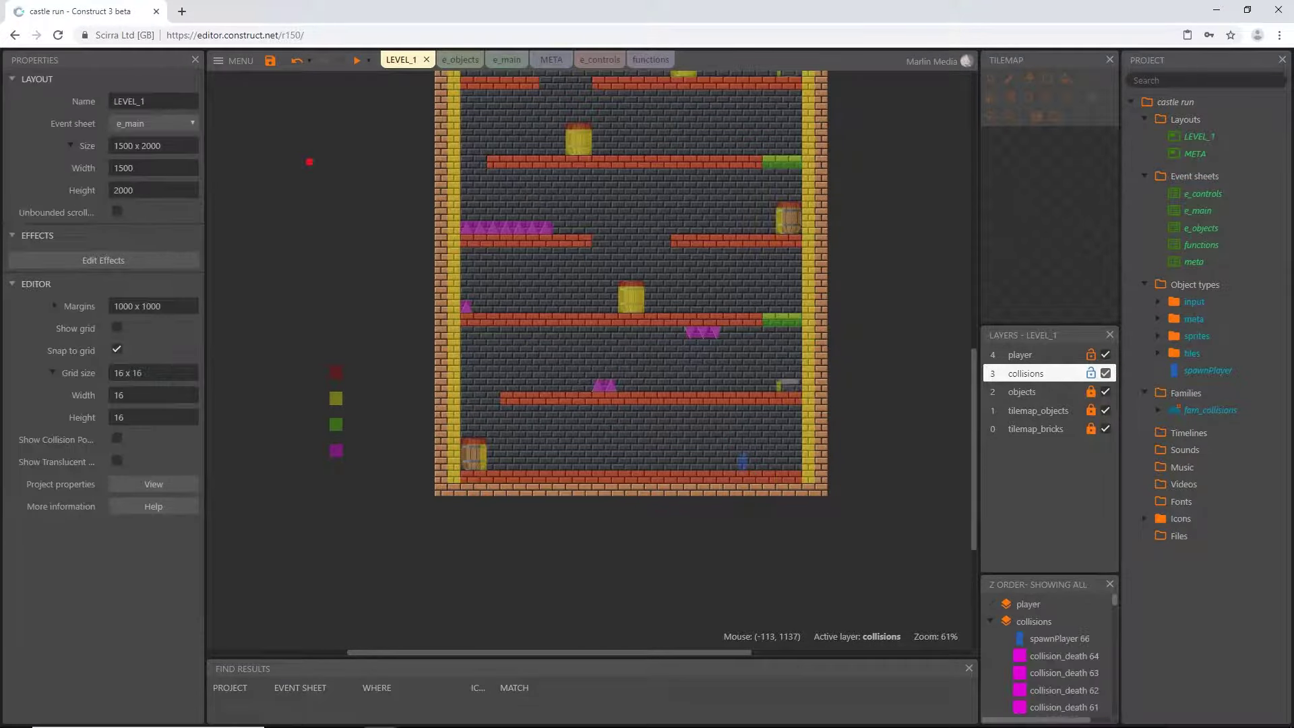
left_click(1091, 391)
left_click(1091, 411)
left_click(1091, 429)
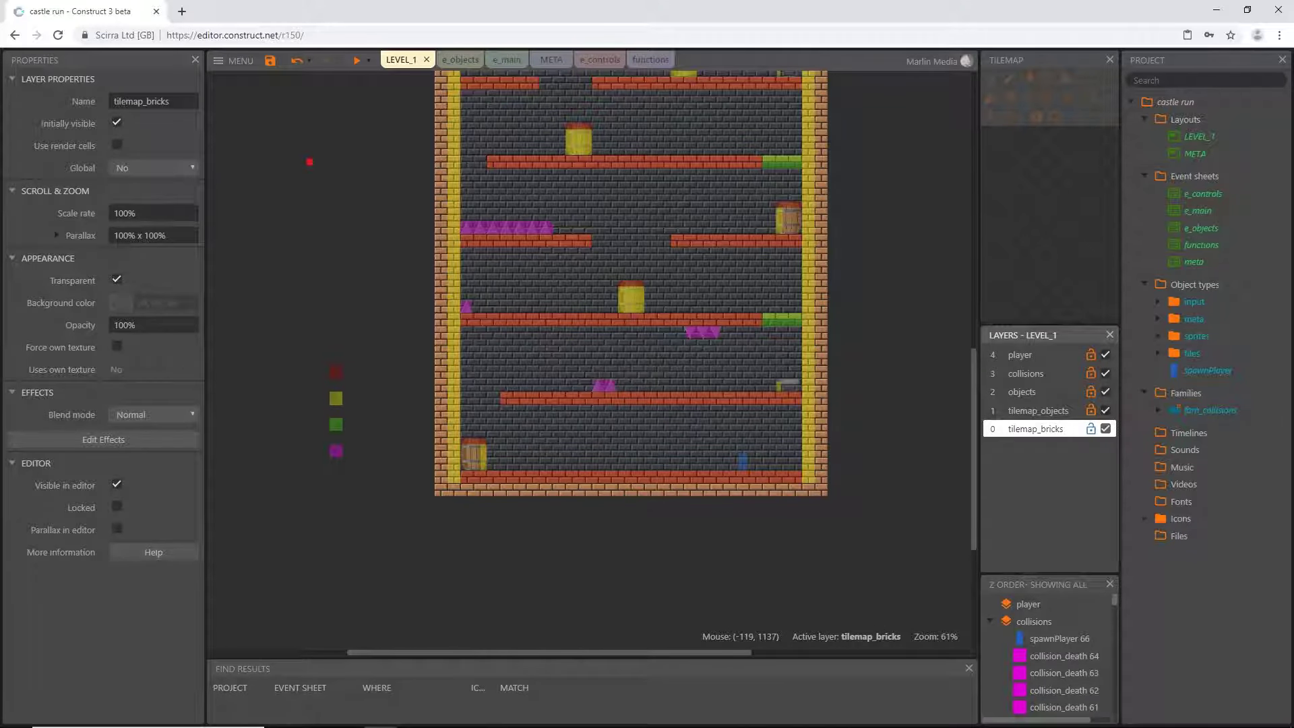
Step: Delete the red camera sprite beside the level from the LEVEL_1 layout
left_click(309, 162)
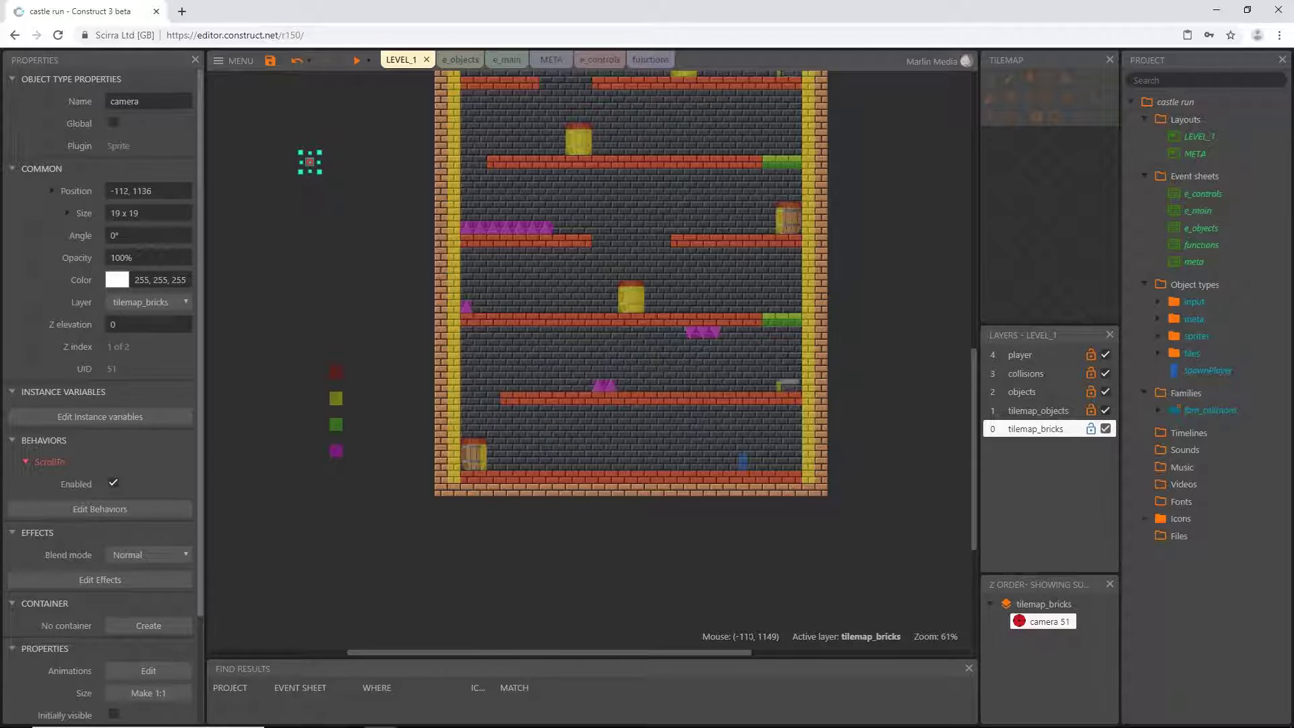
left_click_drag(310, 162, 300, 372)
key("Delete")
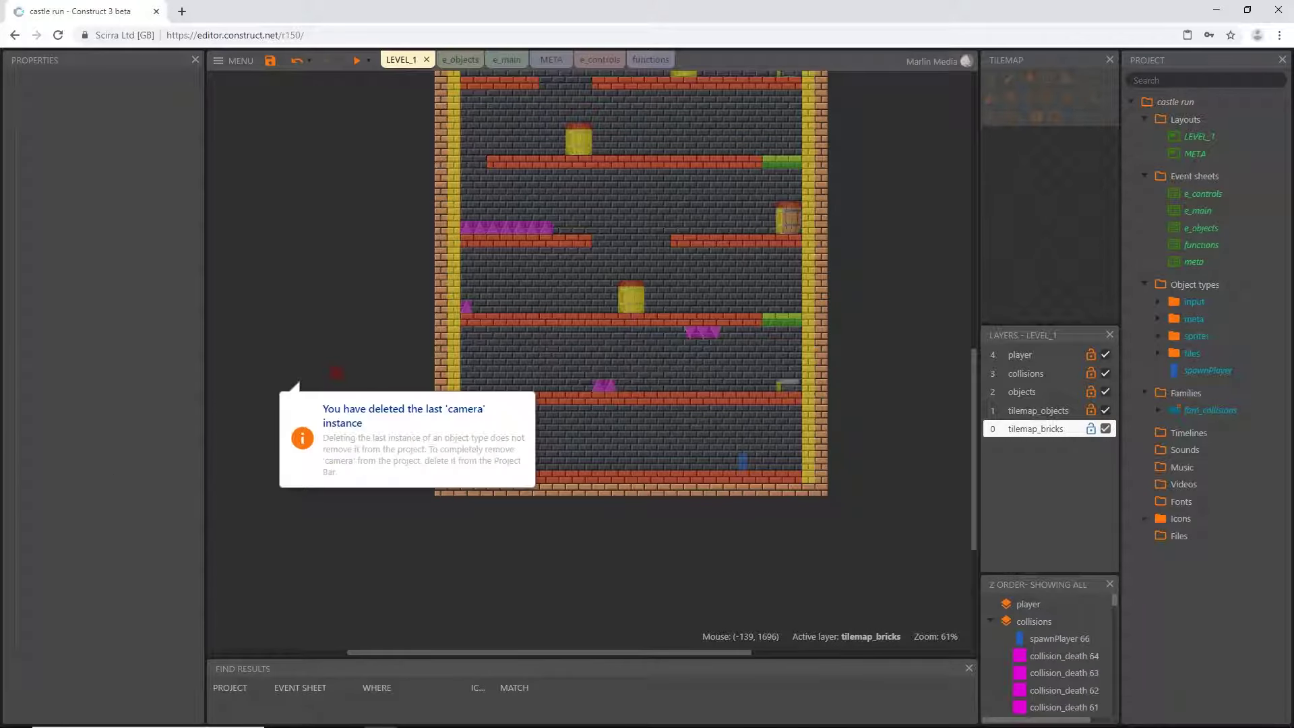
Step: Lock all five layers of LEVEL_1 again, from player down to tilemap_bricks
left_click(1092, 392)
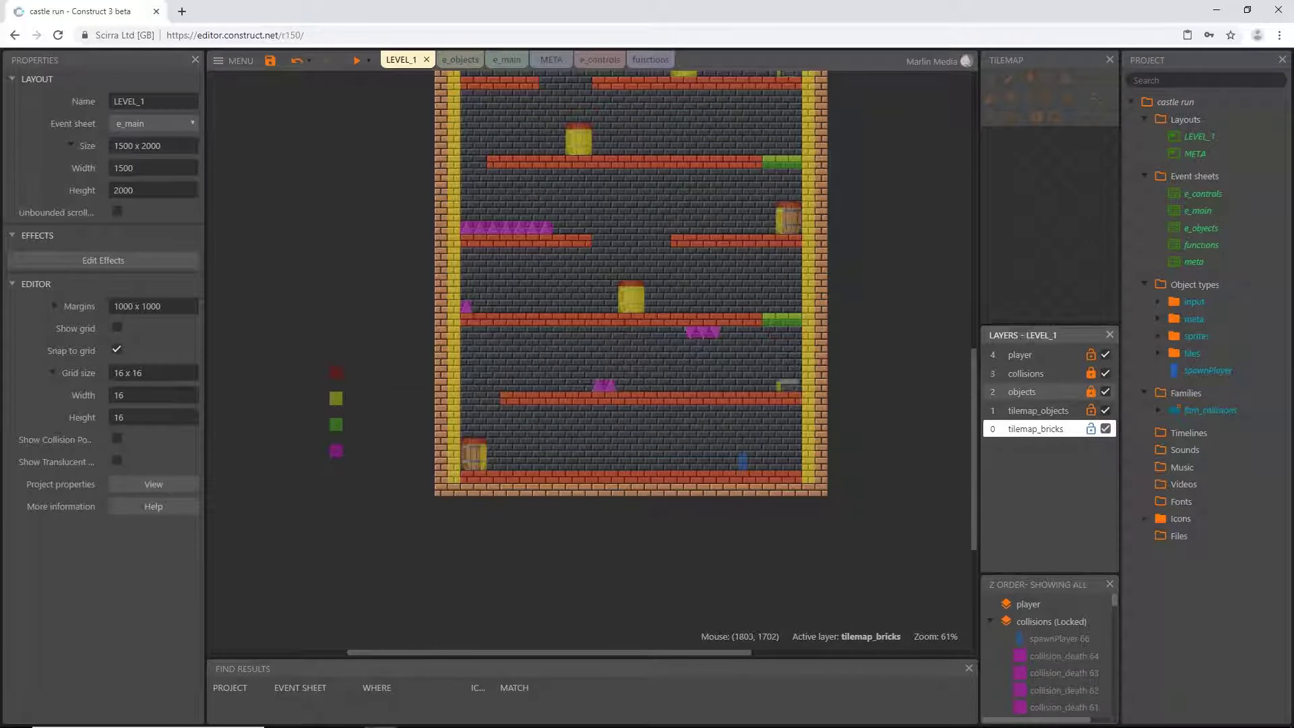
left_click(1092, 410)
left_click(1091, 429)
left_click(1091, 373)
left_click(1091, 354)
scroll(523, 522, "down", 5)
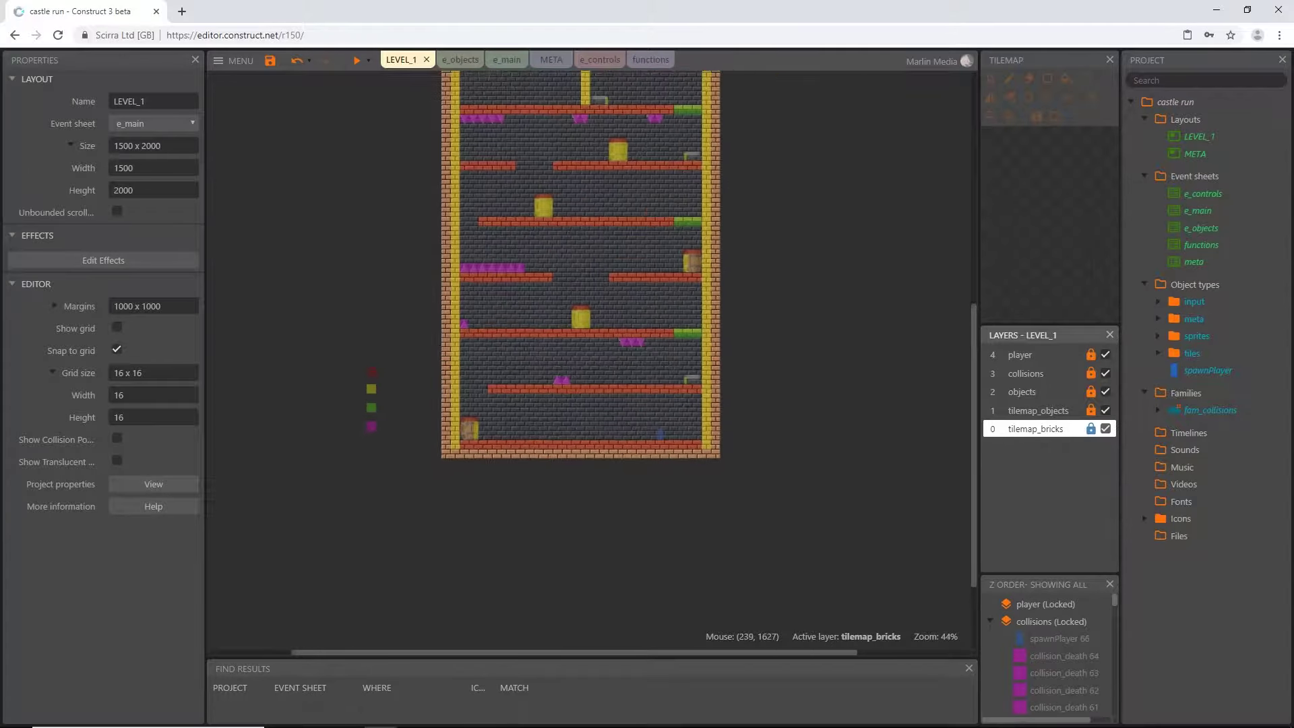
Step: Unlock the collisions layer and delete the four spare collision sprites (floor, wall, jumpThrough and death) placed beside the LEVEL_1 layout
scroll(412, 362, "down", 1)
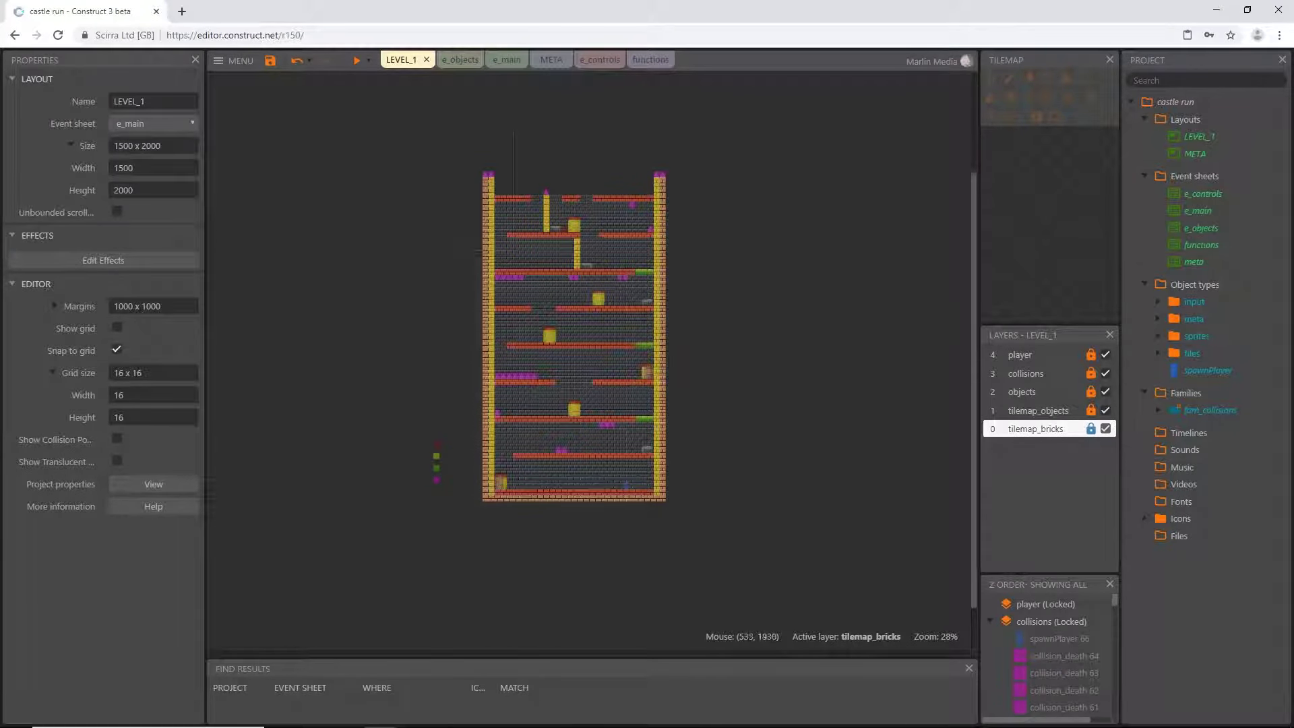
scroll(431, 462, "up", 4, "ctrl")
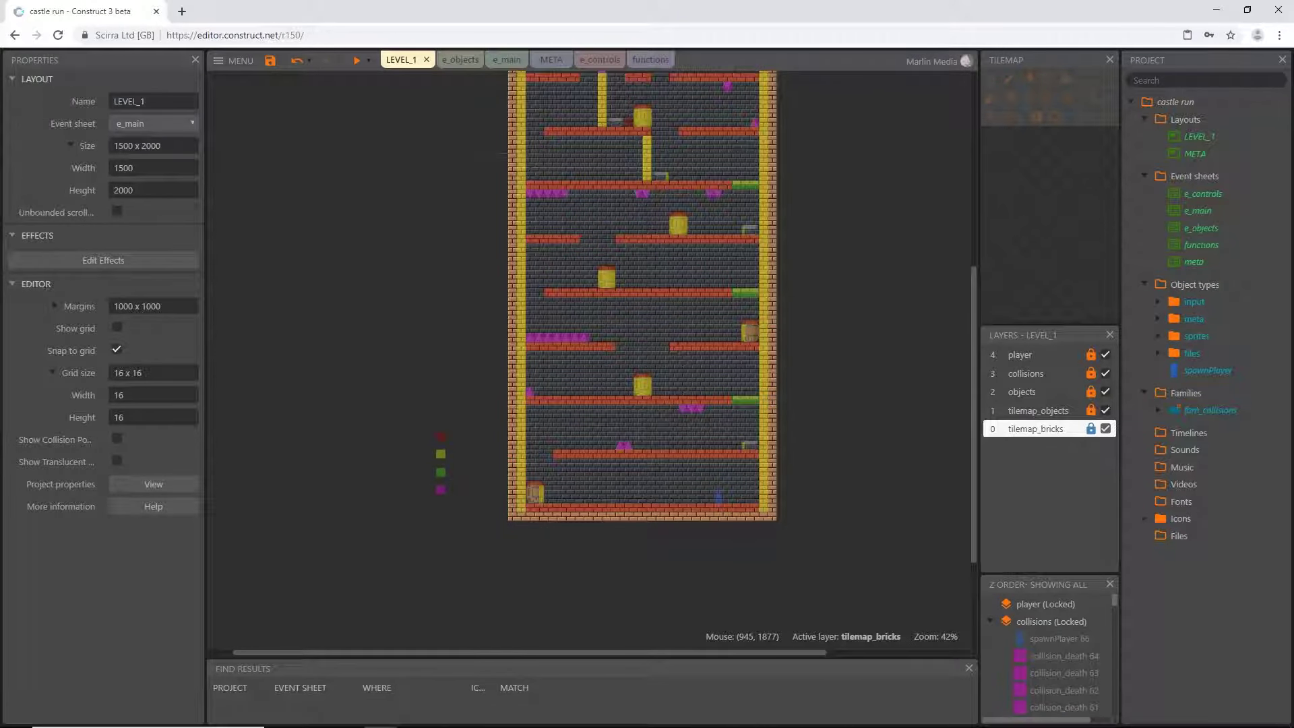
scroll(731, 519, "up", 5, "ctrl")
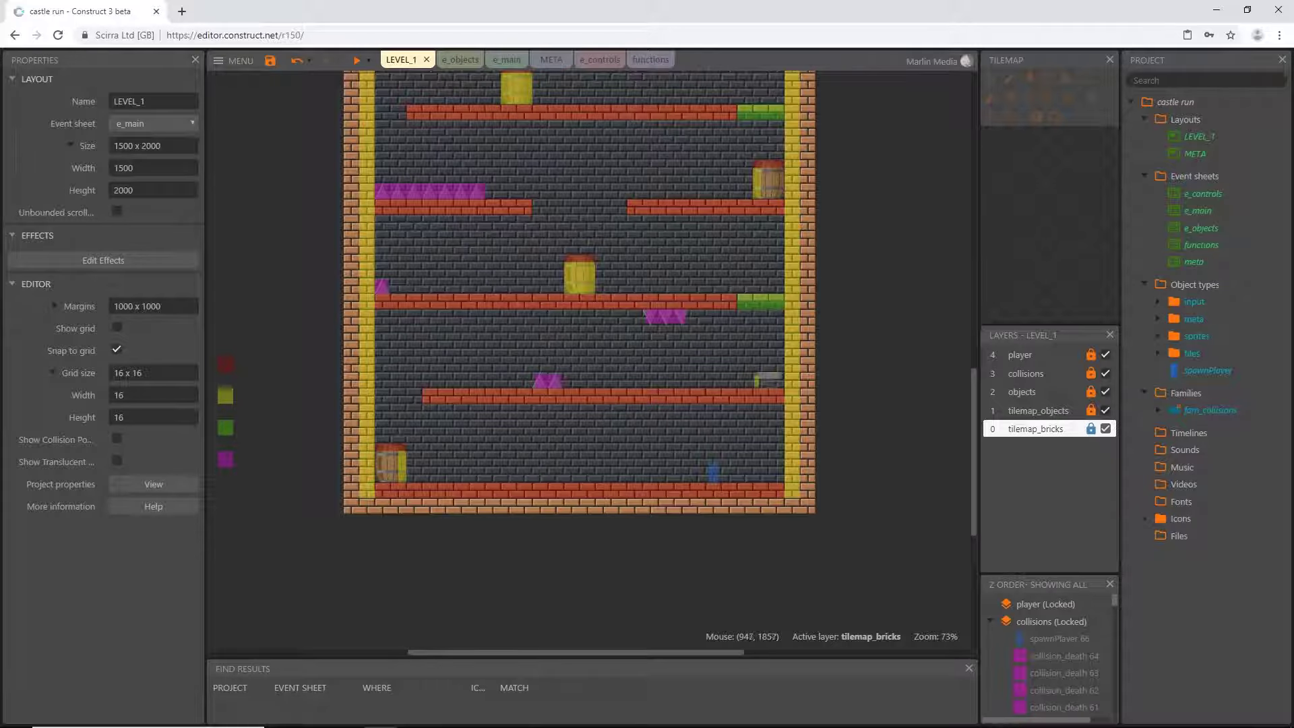
scroll(674, 439, "down", 3, "ctrl")
scroll(573, 431, "down", 2, "ctrl")
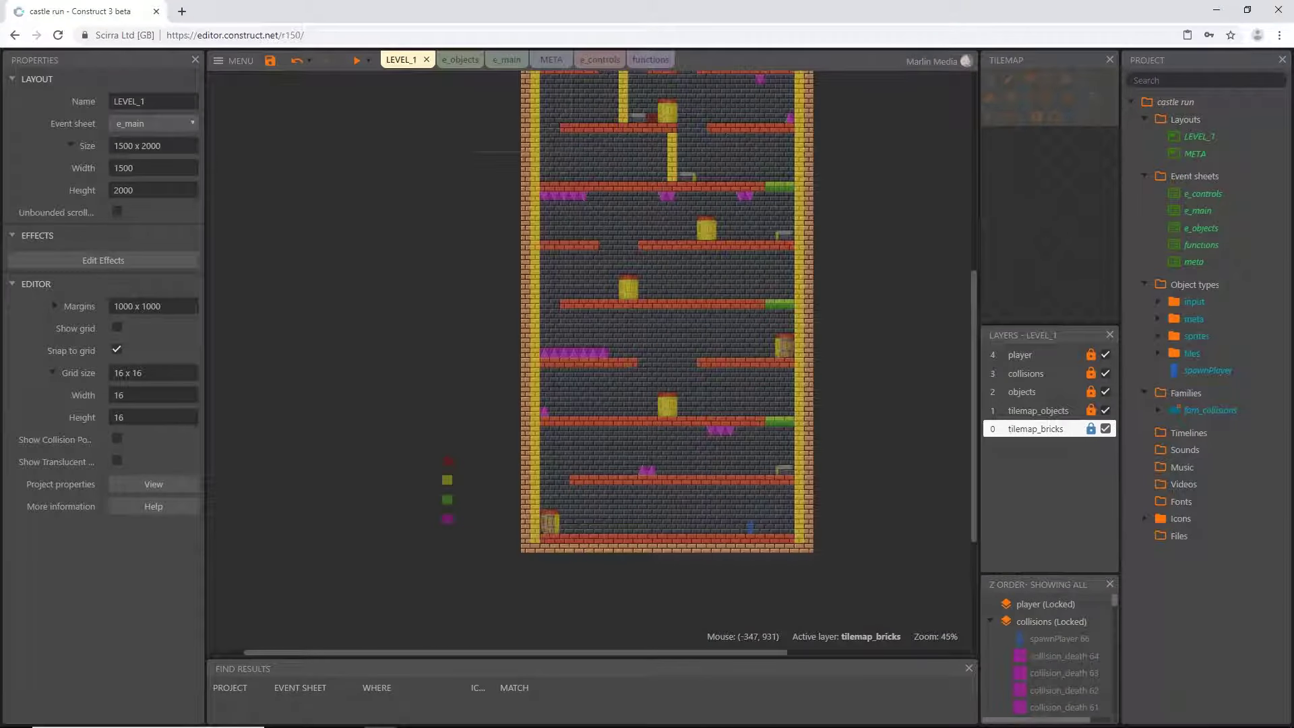
scroll(487, 522, "down", 1, "ctrl")
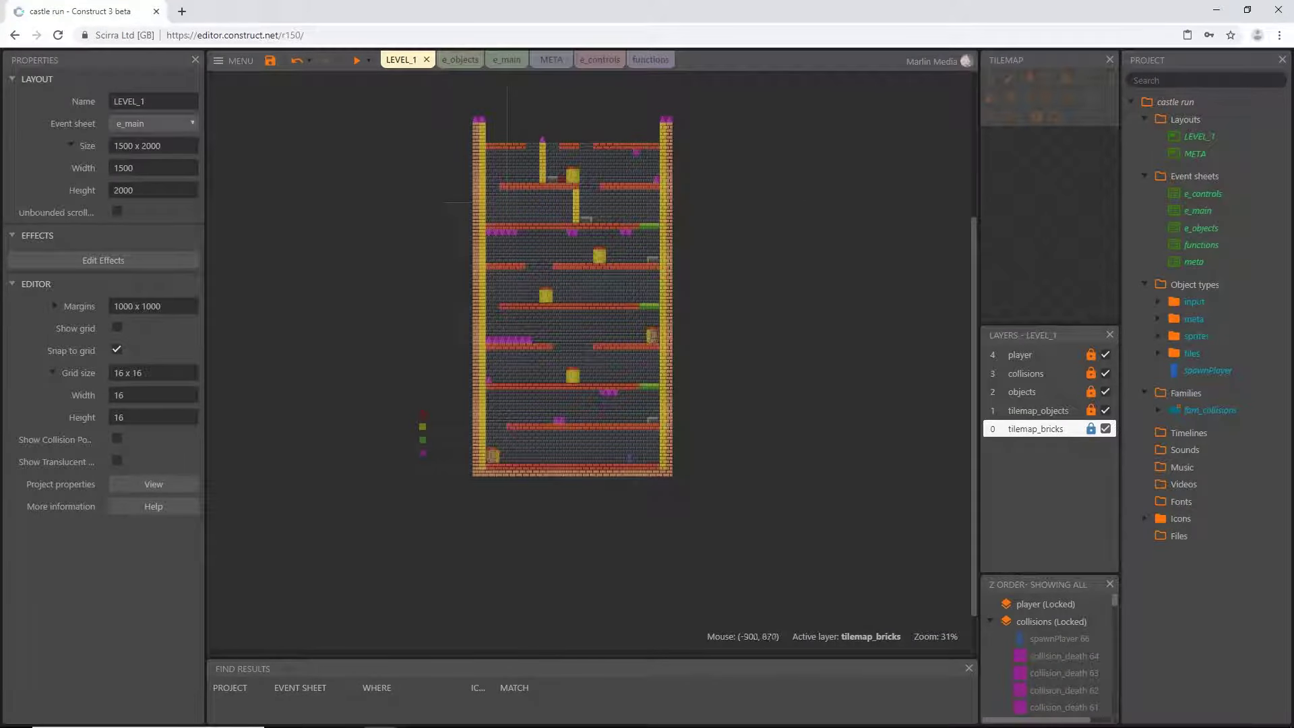
scroll(445, 511, "up", 3, "ctrl")
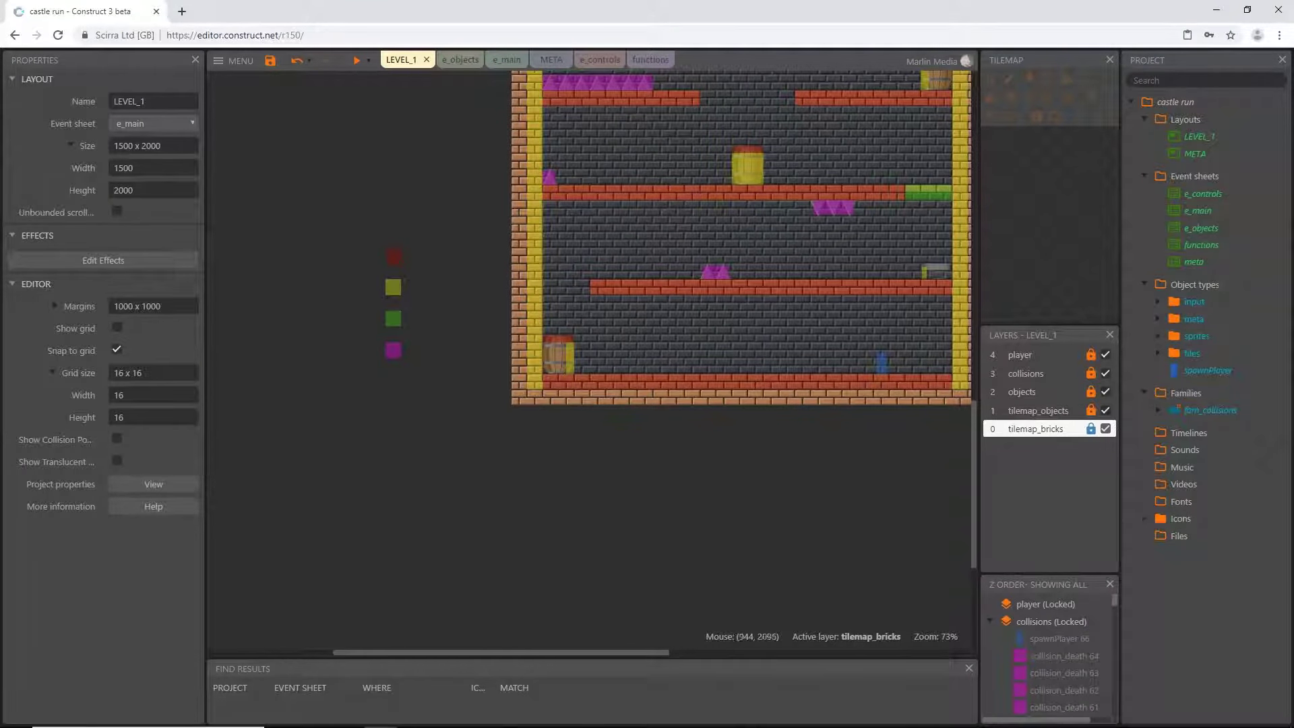
left_click(1091, 373)
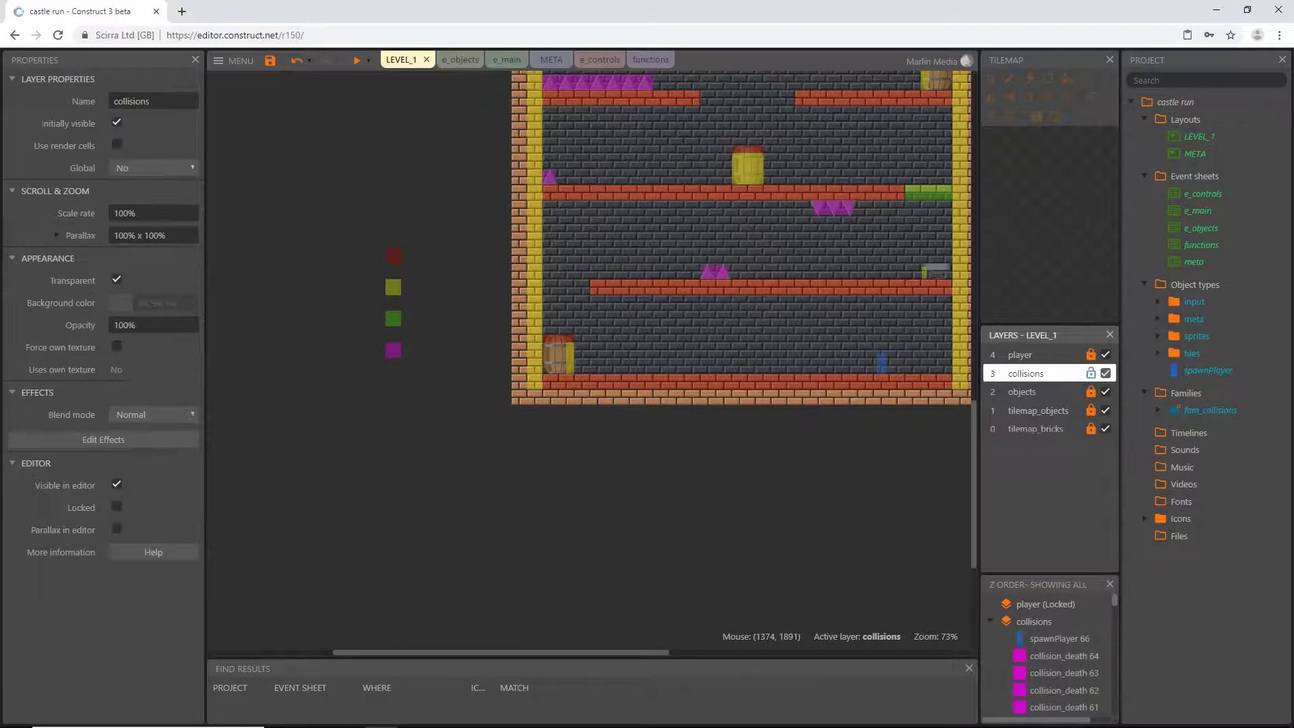
left_click(330, 221)
left_click_drag(331, 221, 430, 409)
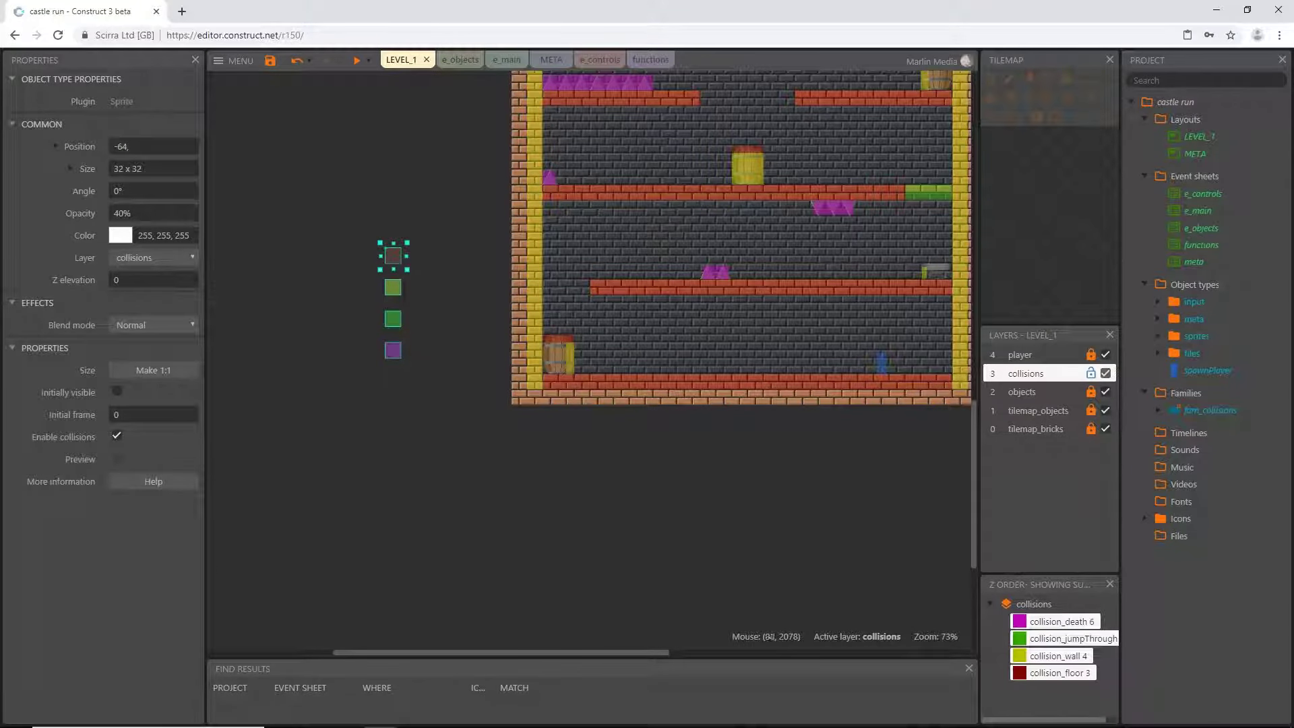
key("Delete")
Step: Check the whole LEVEL_1 layout for leftover objects outside the castle walls and lock the collisions layer again
scroll(698, 498, "down", 4, "ctrl")
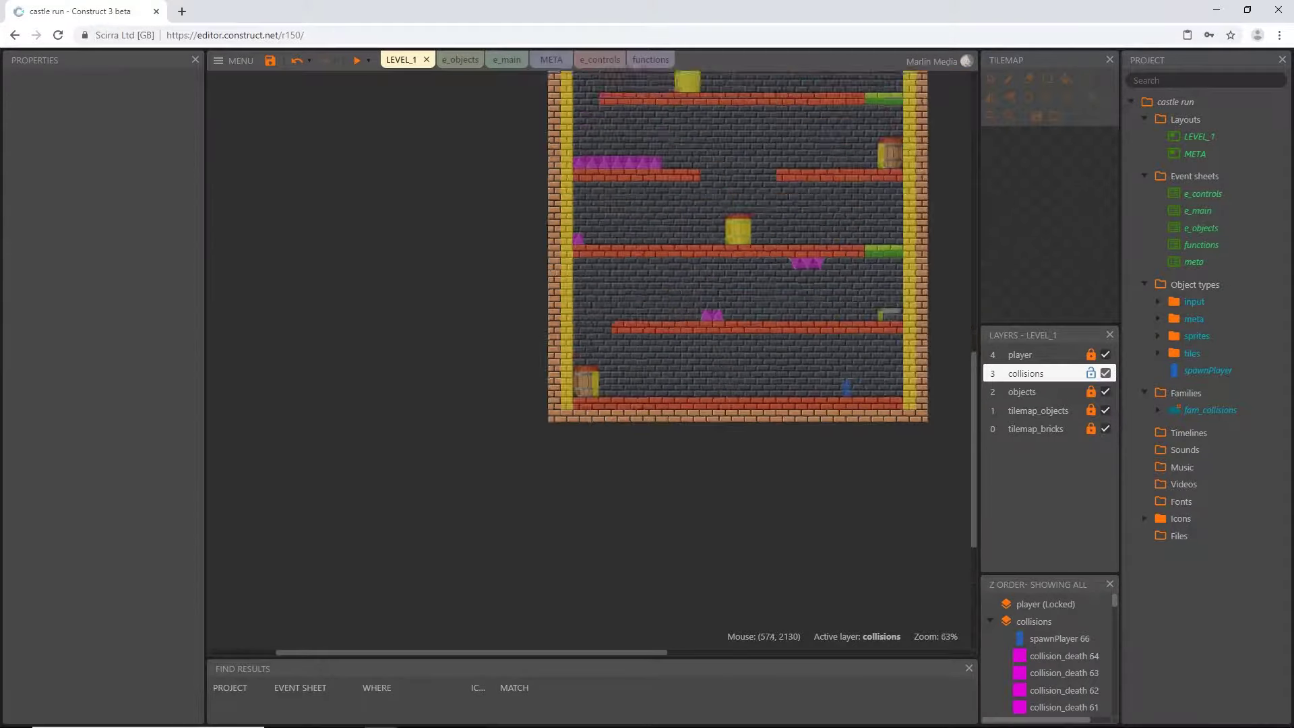
scroll(695, 496, "down", 1, "ctrl")
scroll(691, 472, "up", 1)
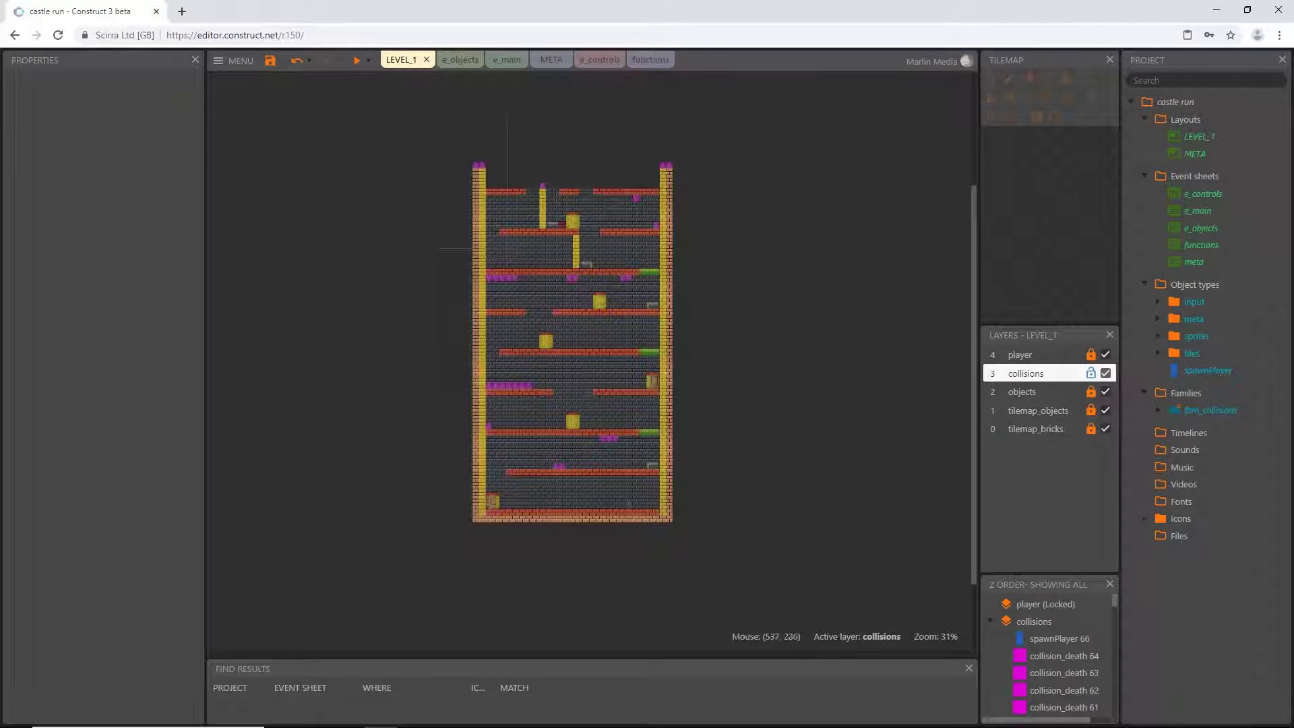
scroll(531, 376, "up", 2, "ctrl")
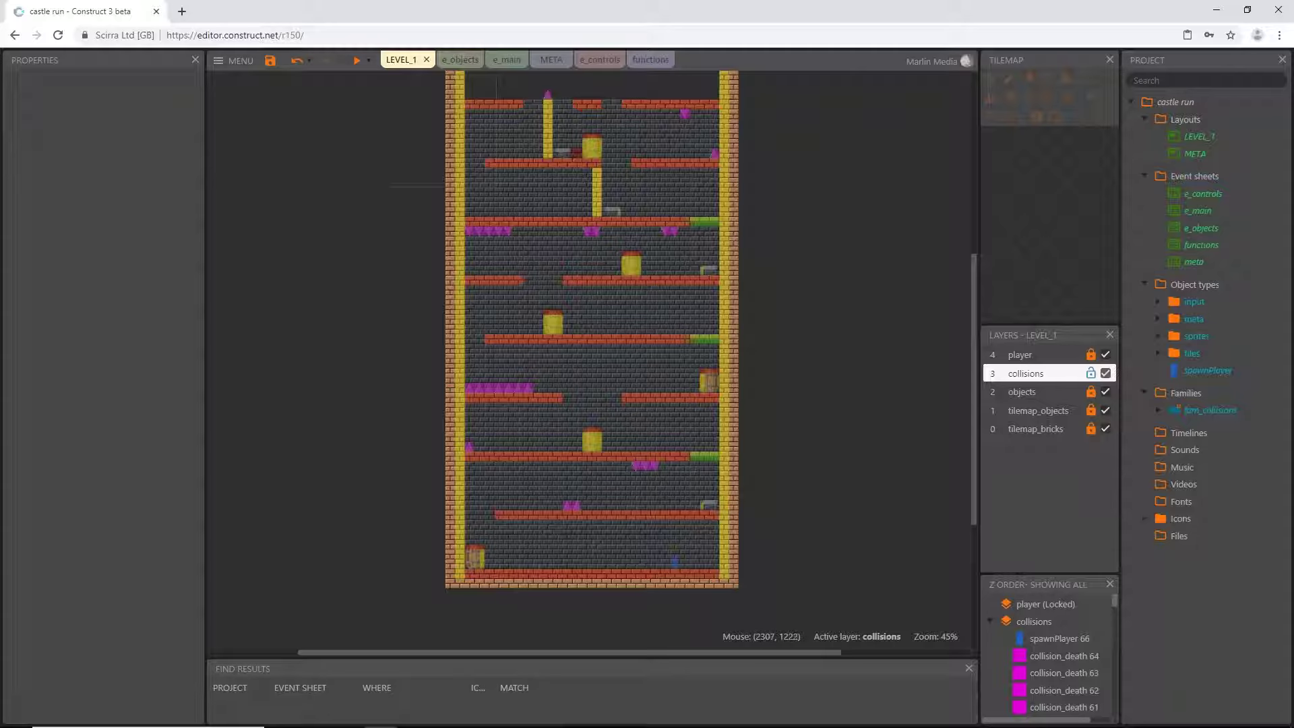
left_click(1091, 373)
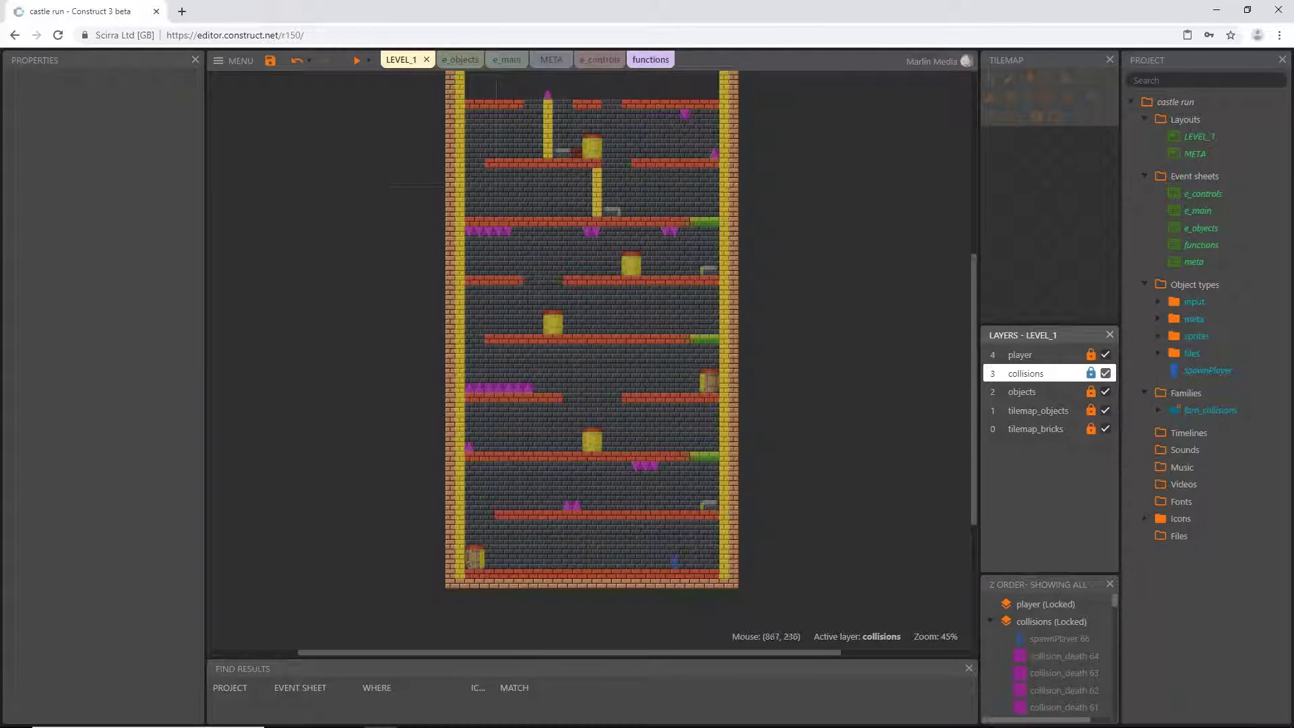
Step: Go to the functions event sheet and bring up the options for adding to the startLevel function event
left_click(651, 59)
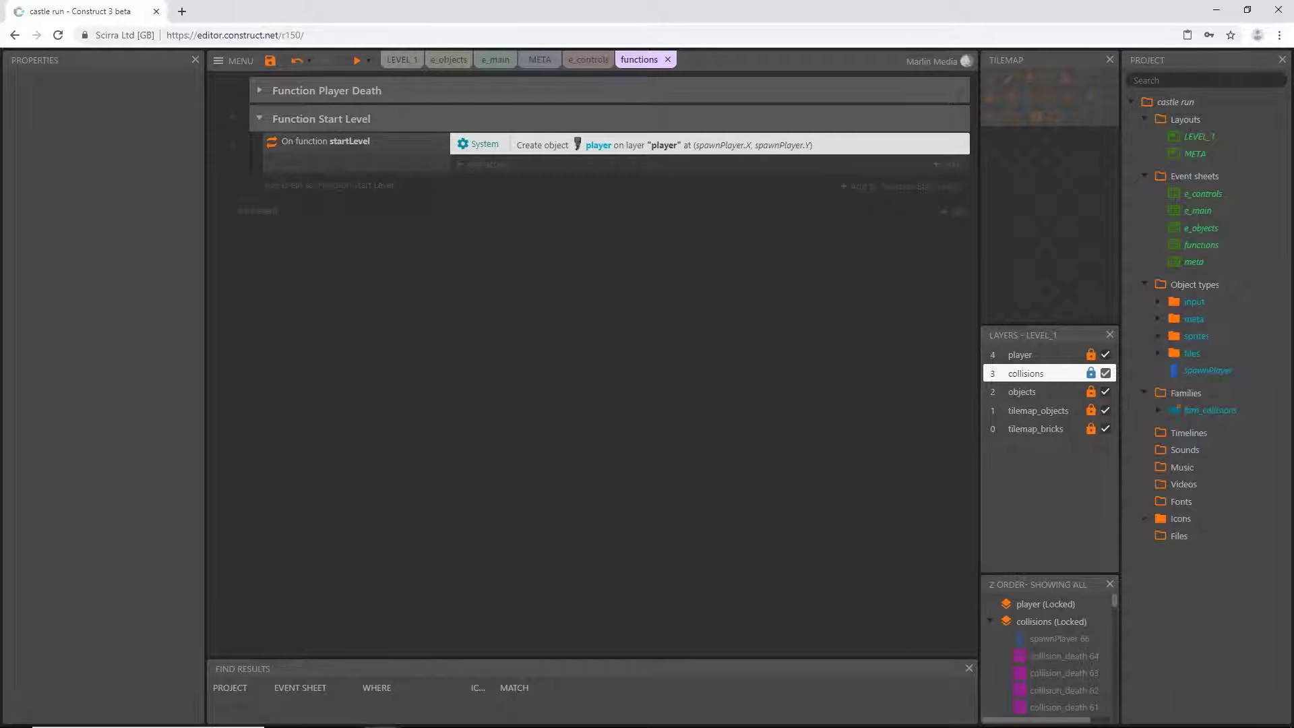
left_click(357, 163)
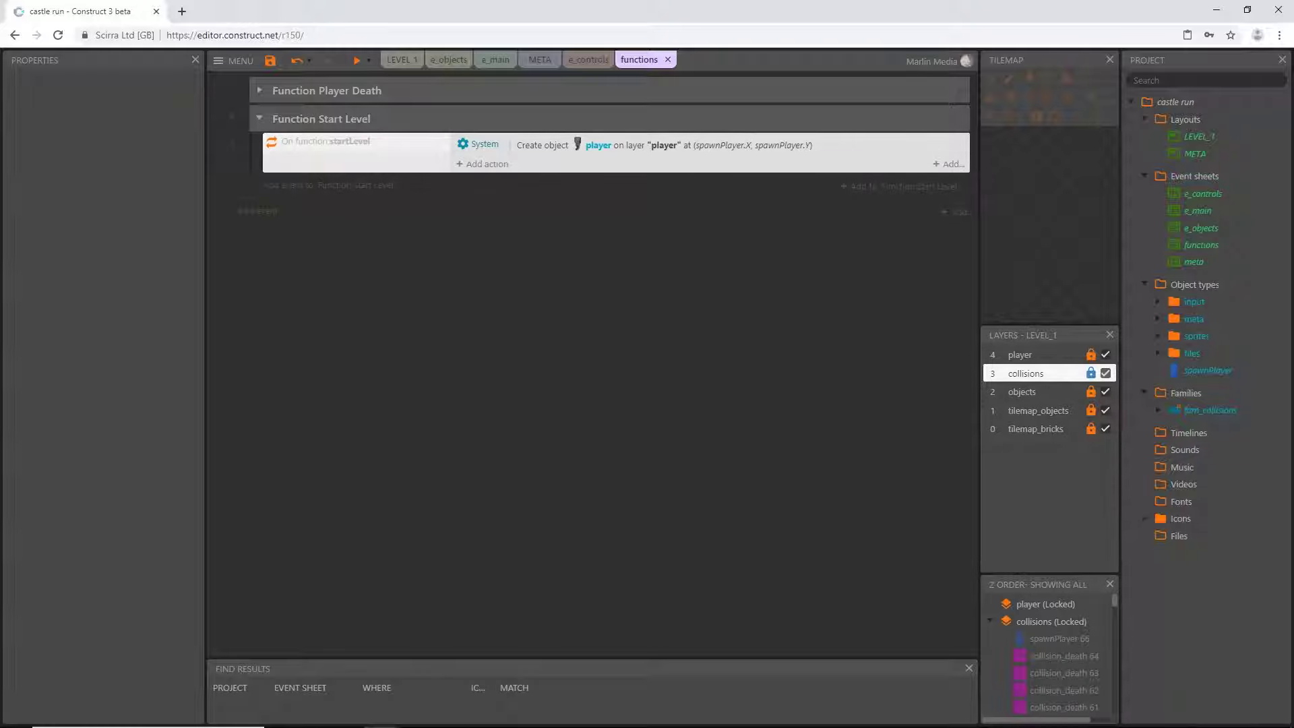
left_click(665, 145)
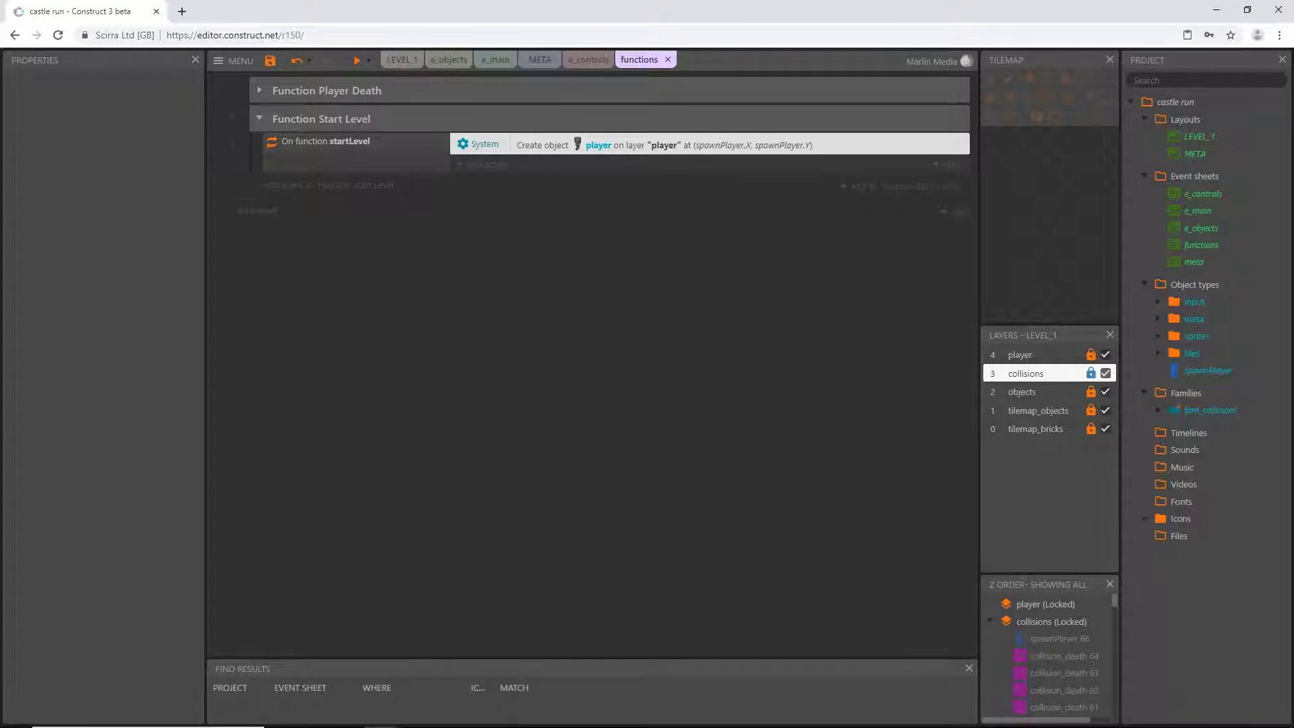
left_click(332, 159)
right_click(331, 159)
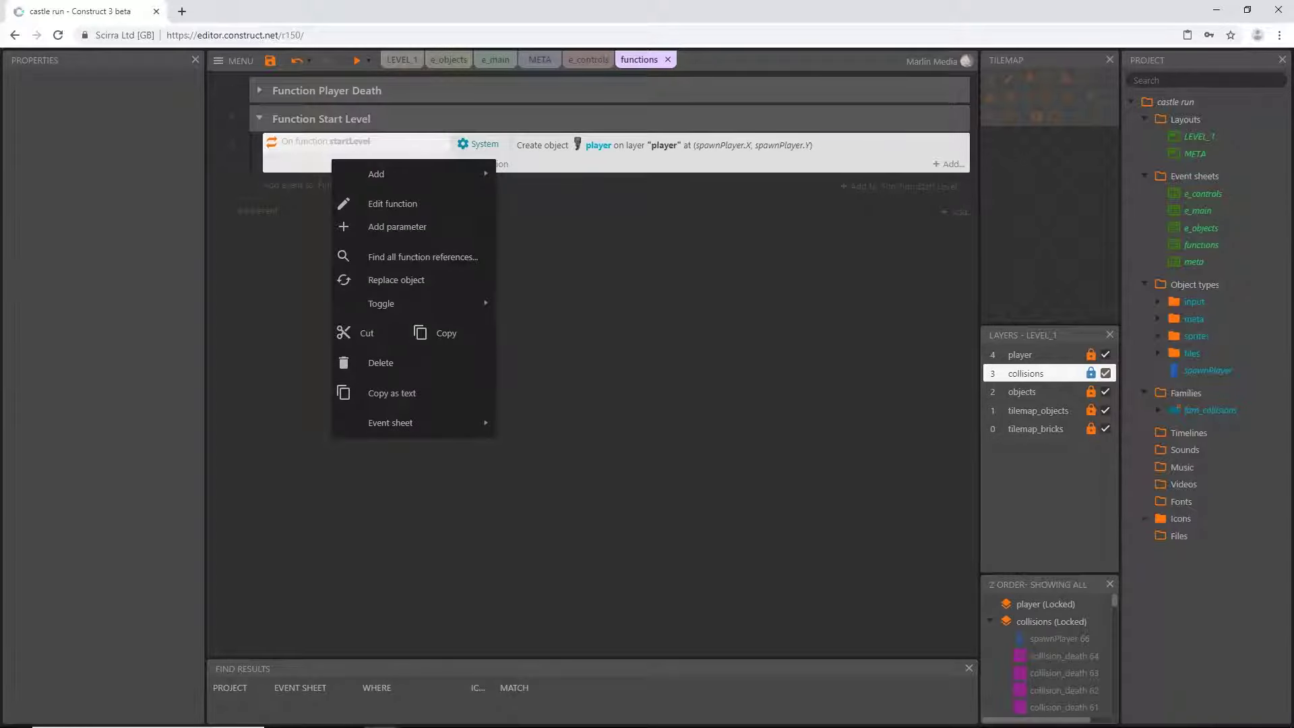
mouse_move(418, 173)
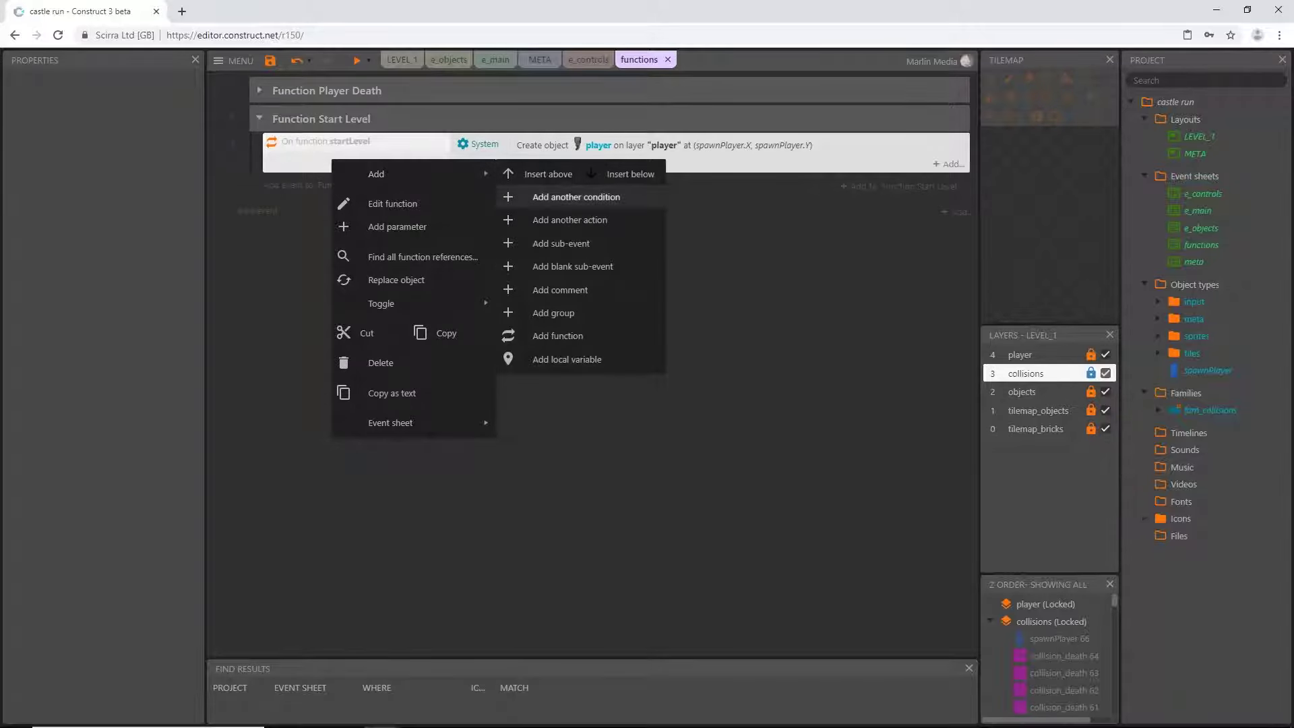